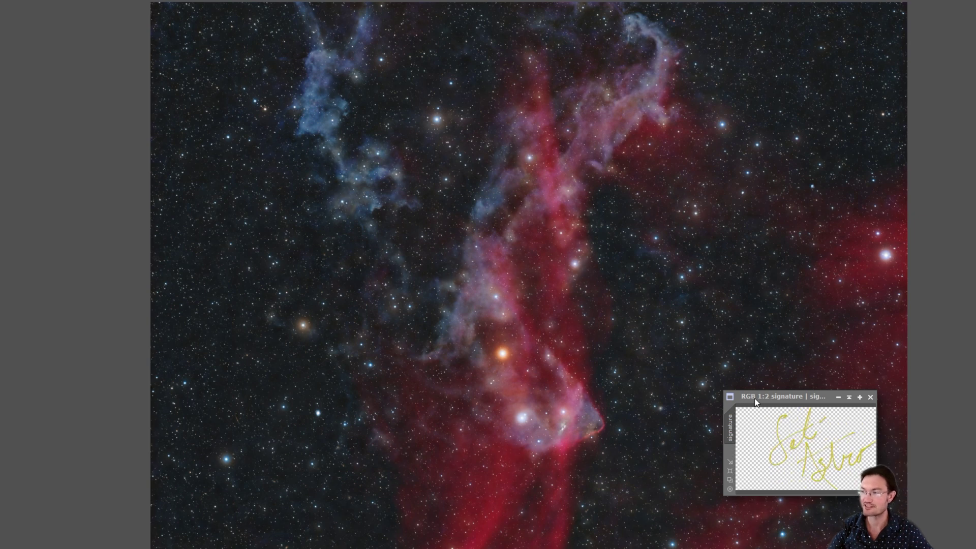
- Try adding the signature to the nebula image with the PixelMath expression signature+HaRGBbasestarry, generated as a new image, and discard the result
drag(756, 402, 660, 203)
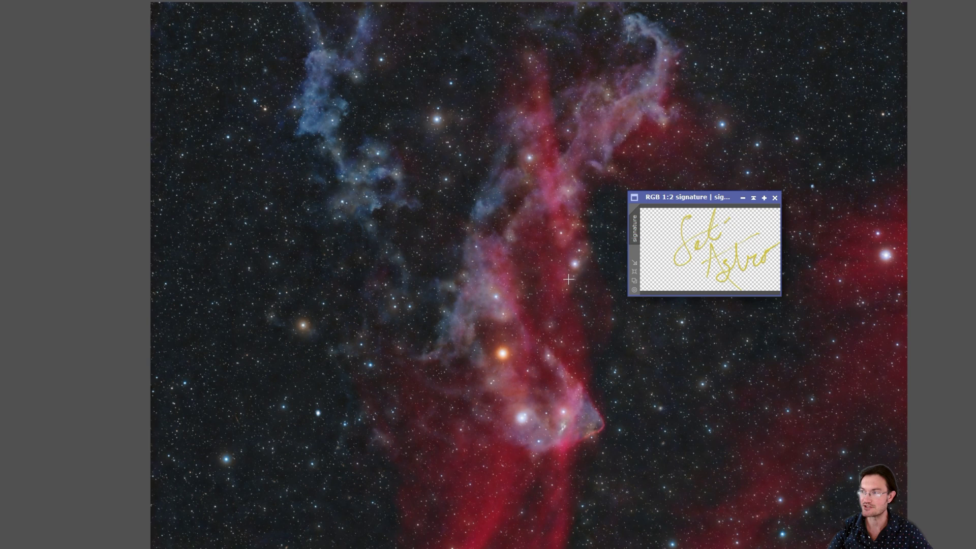
mouse_move(665, 197)
mouse_down()
mouse_move(740, 292)
mouse_move(668, 294)
mouse_move(728, 323)
mouse_up()
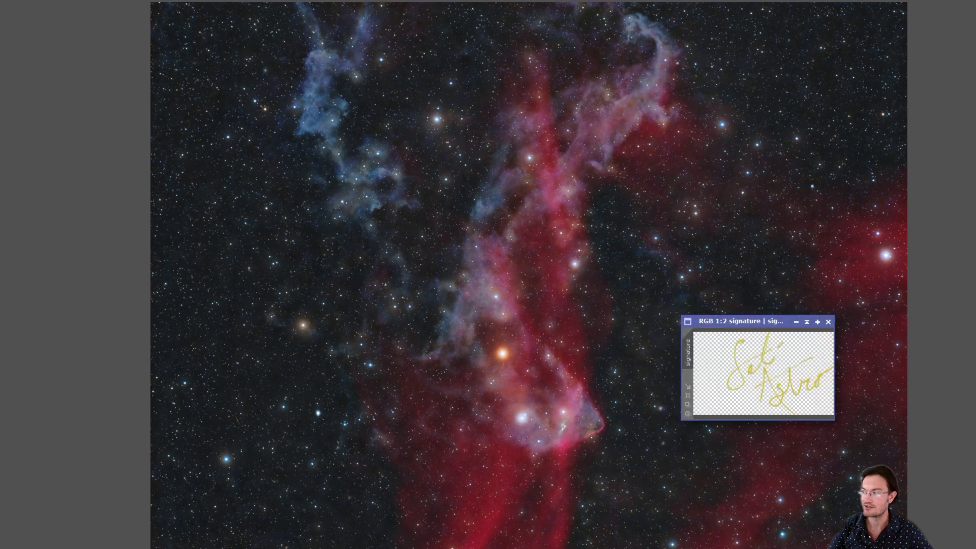
drag(697, 264, 837, 129)
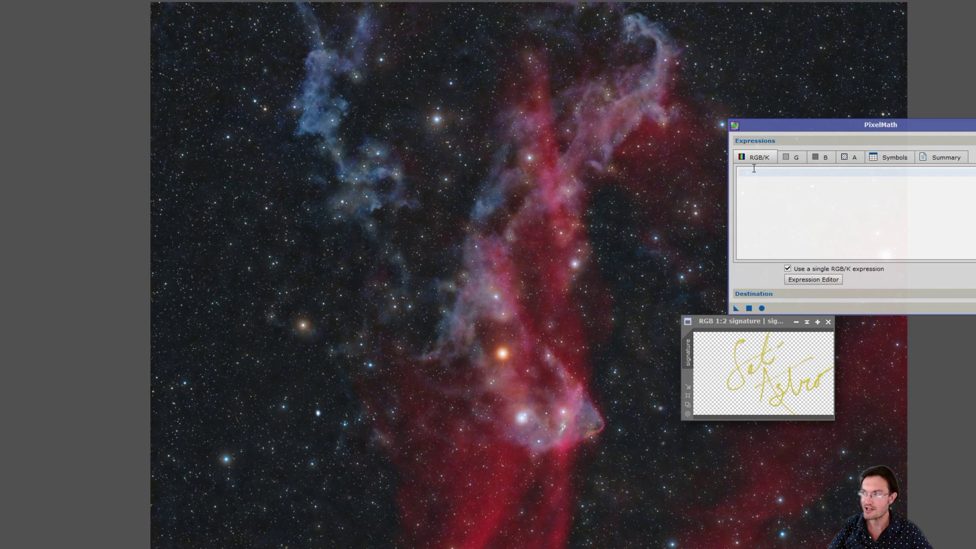
click(754, 170)
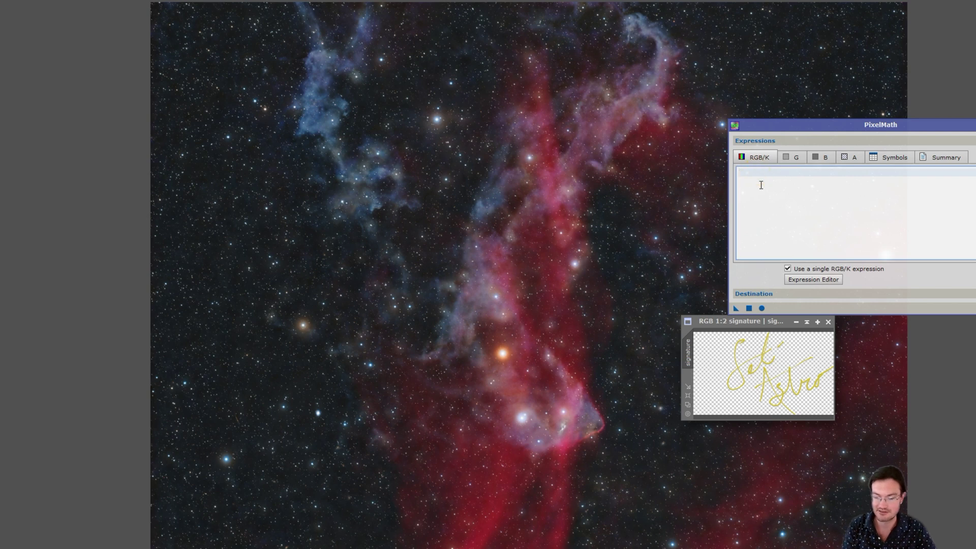
text(signature+HaRGBbasestarry)
click(787, 294)
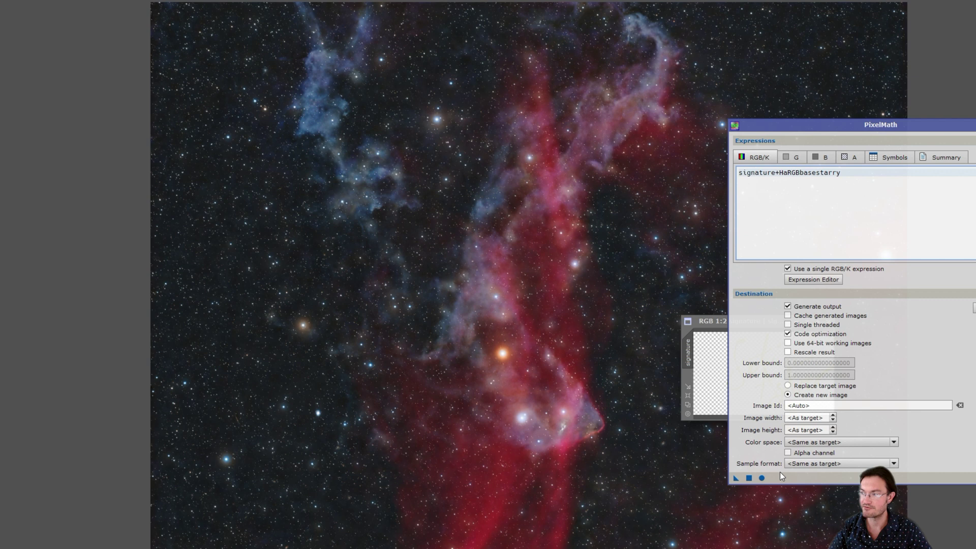
click(750, 477)
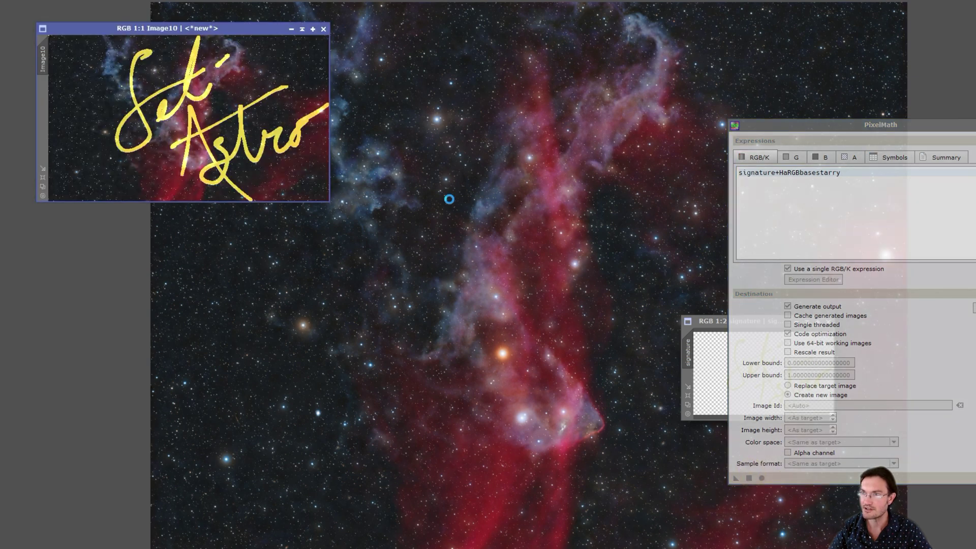
double_click(326, 202)
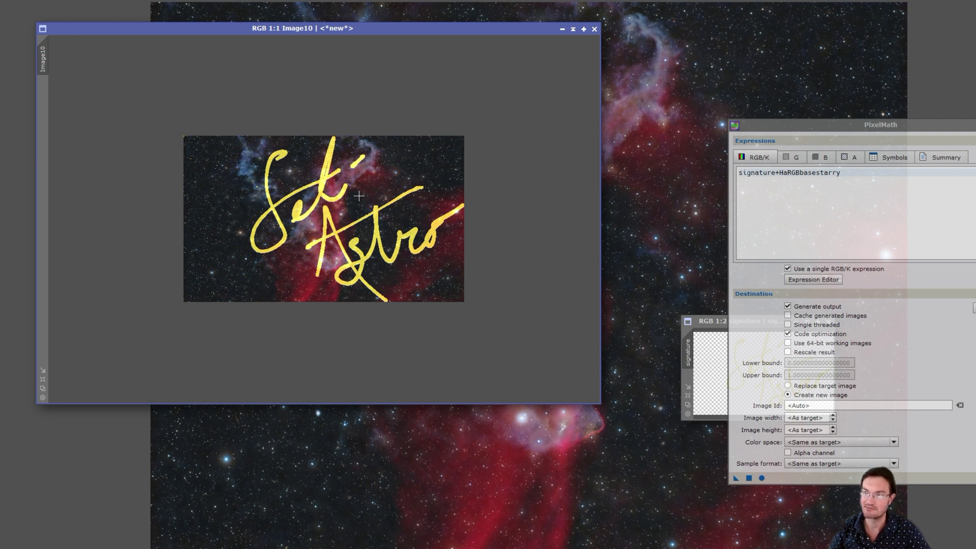
click(594, 29)
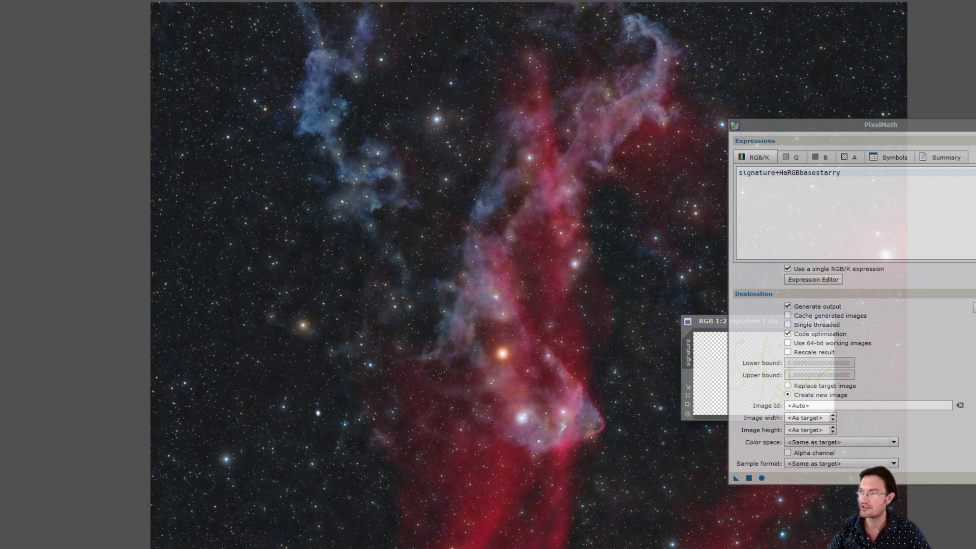
- Try to combine the signature image with HaRGBbasestarry using the CombineImages script
click(264, 127)
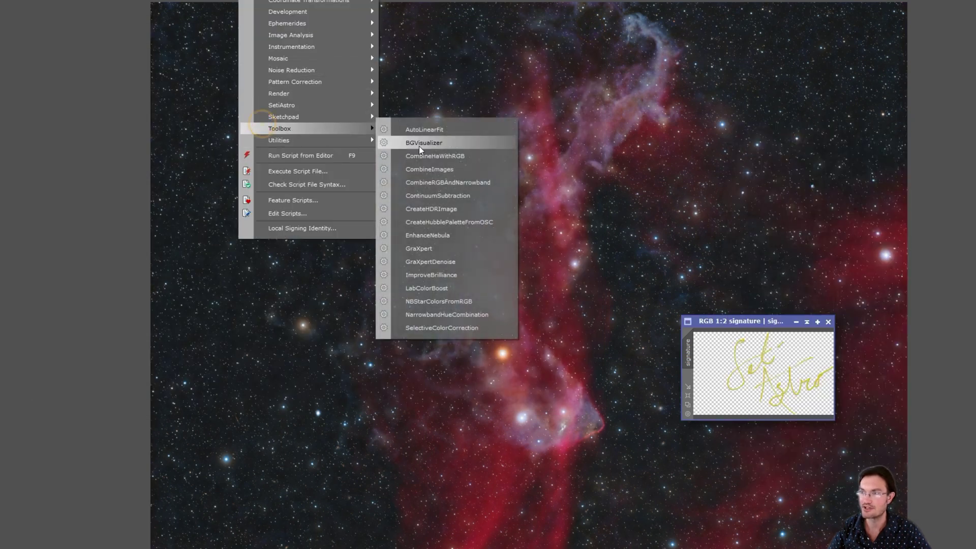
click(445, 168)
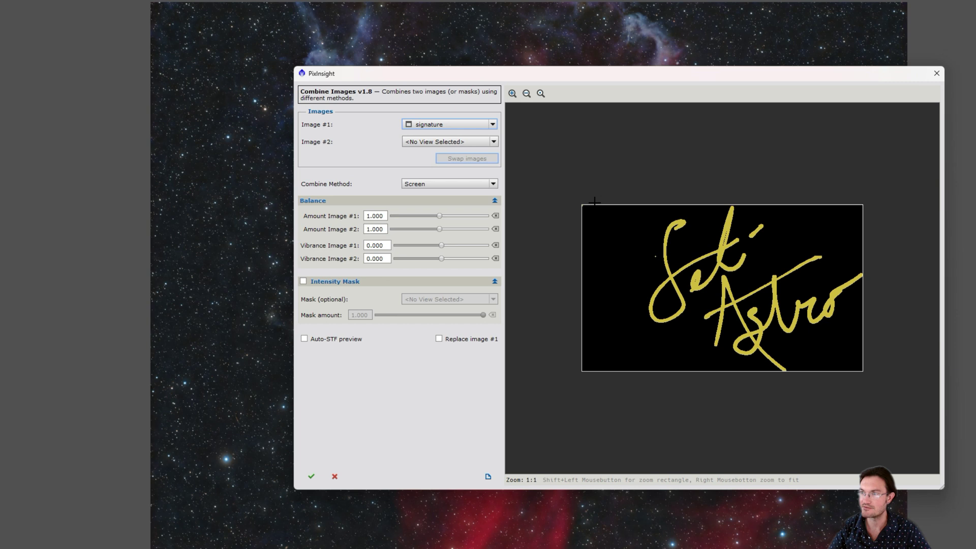
click(450, 142)
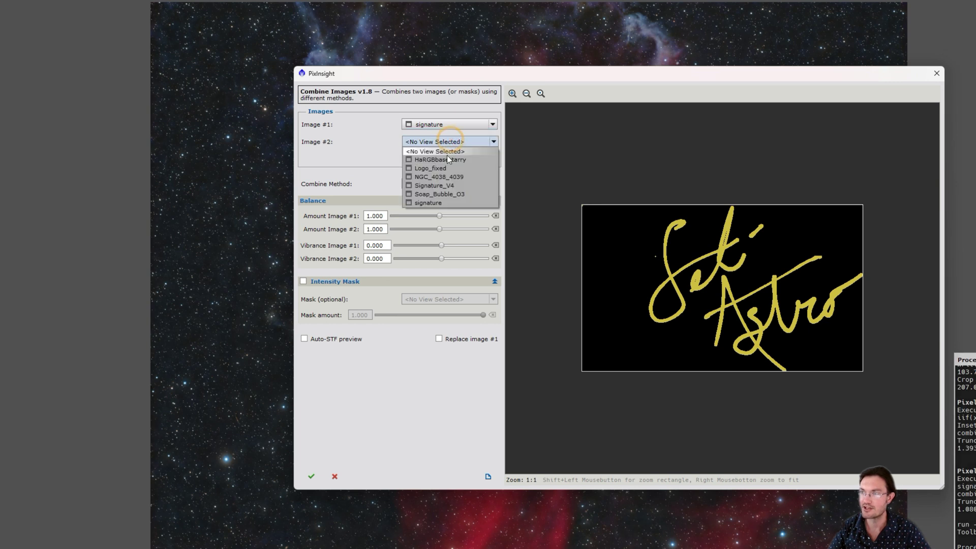
click(447, 157)
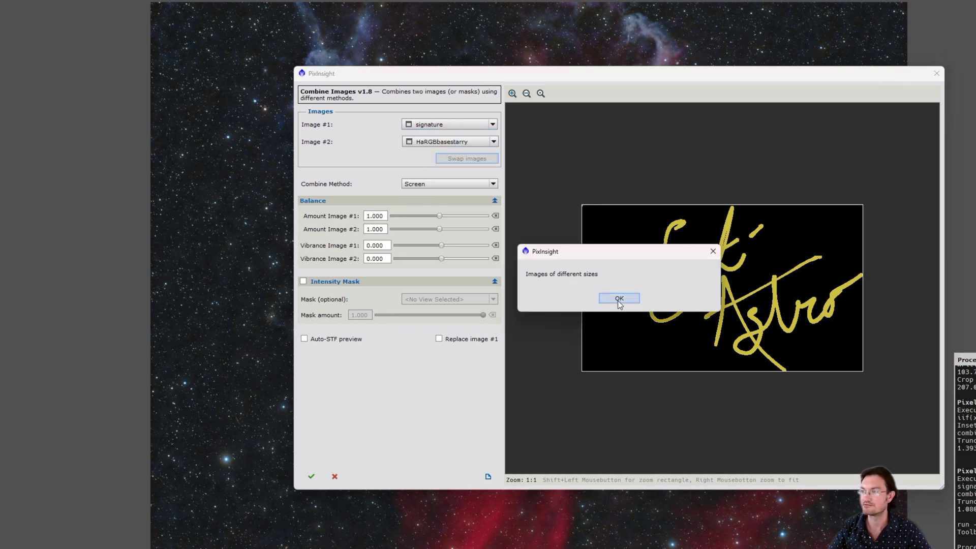
click(614, 298)
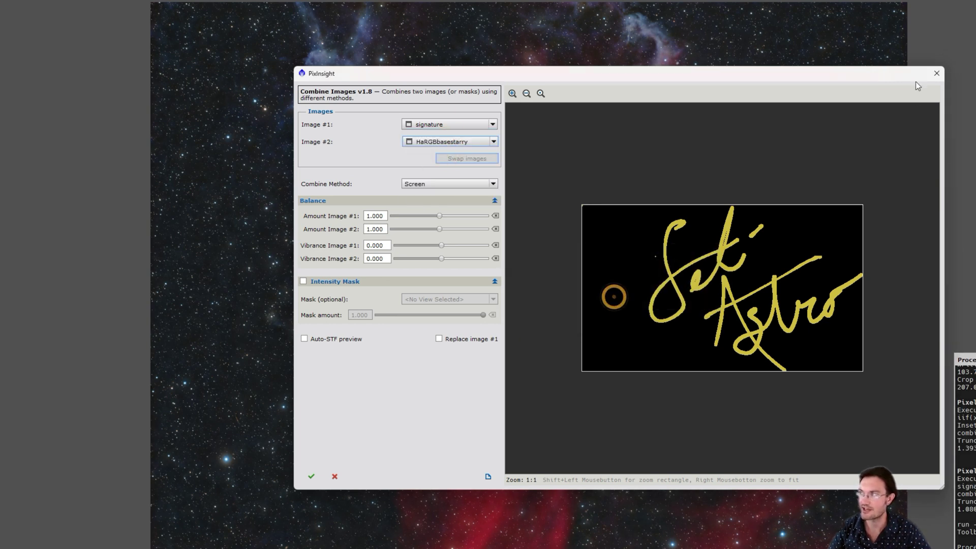
click(940, 73)
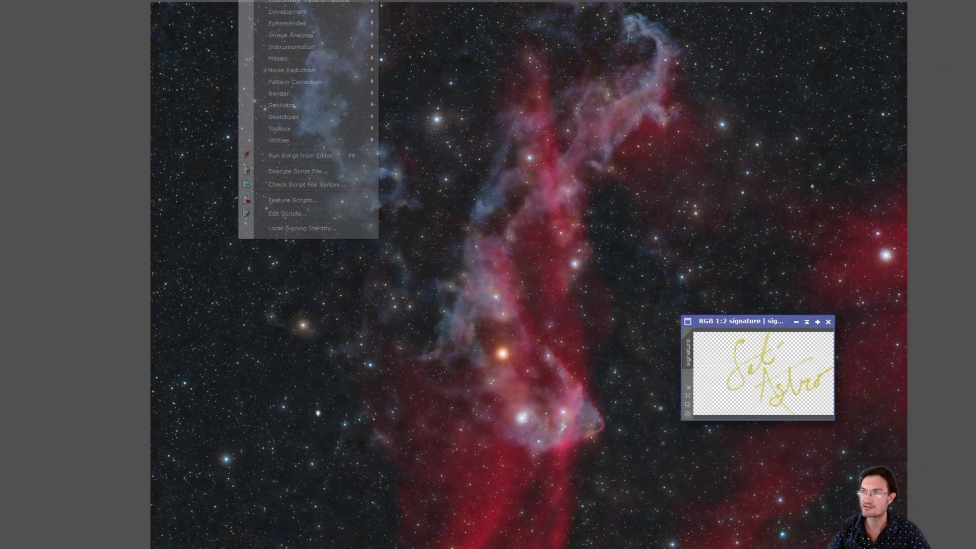
- Try the ImageInsert script with HaRGBbasestarry as main image, signature as inset and Bottom_Left as the inset location
click(298, 141)
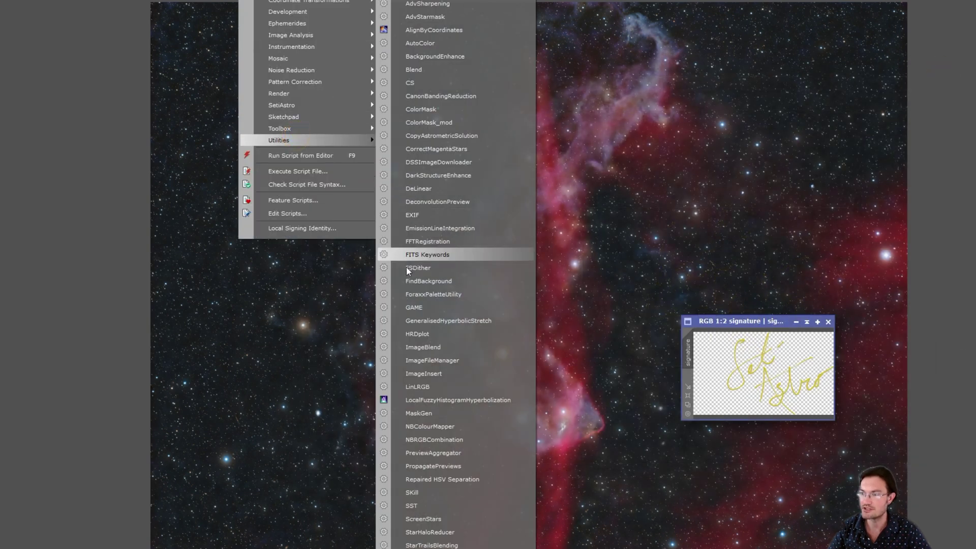
click(438, 377)
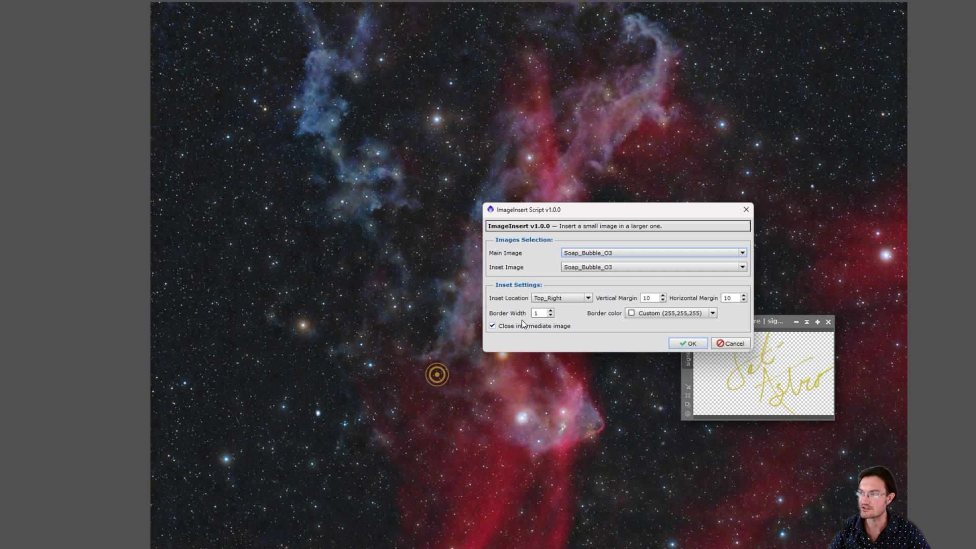
click(593, 251)
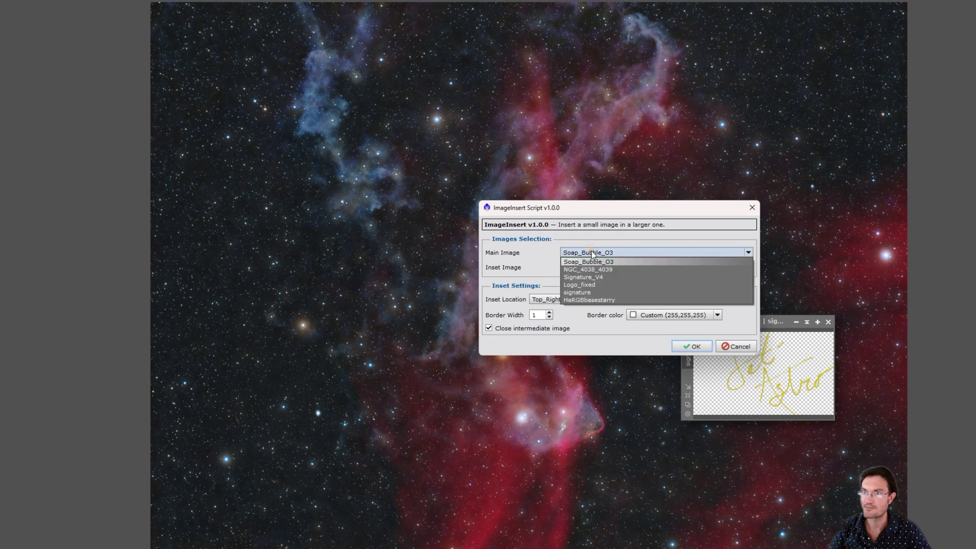
click(595, 299)
click(582, 268)
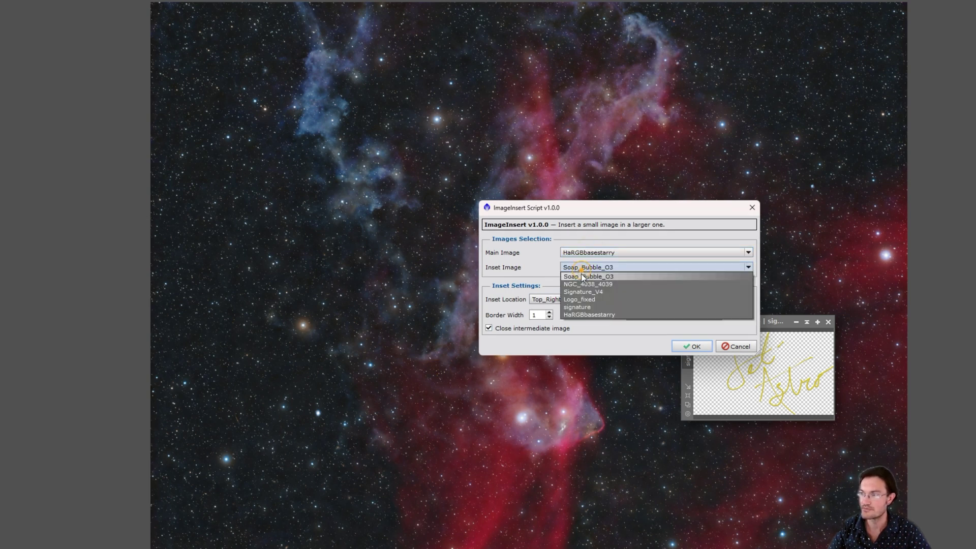
click(584, 306)
click(546, 299)
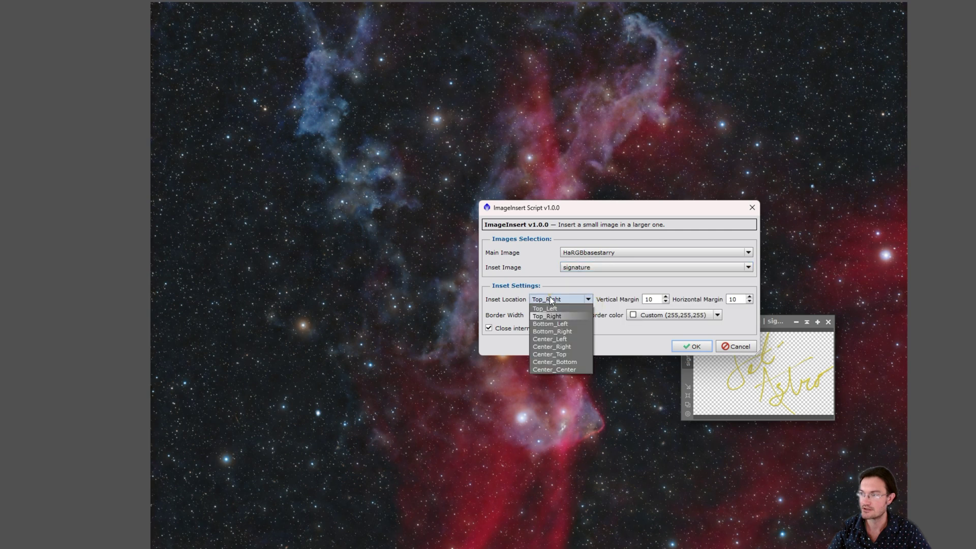
click(562, 324)
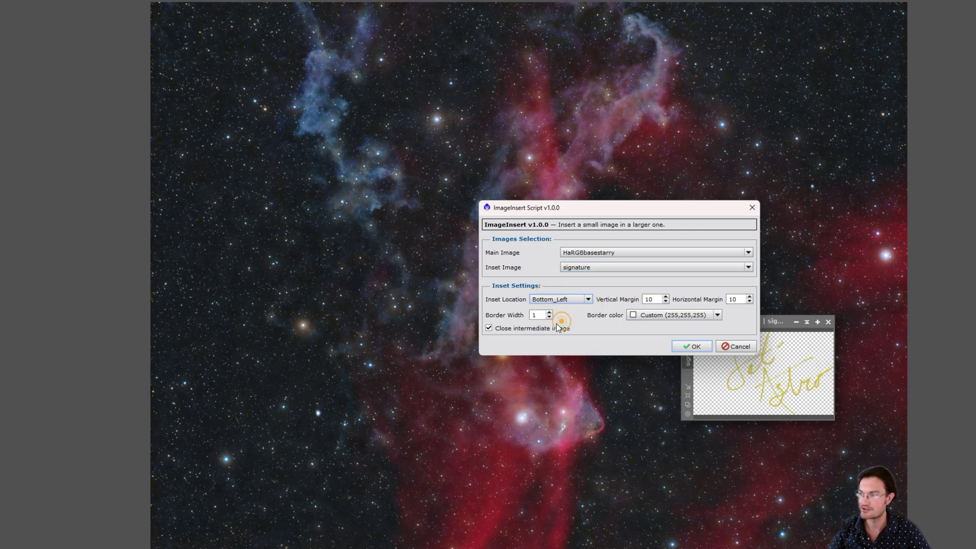
click(687, 346)
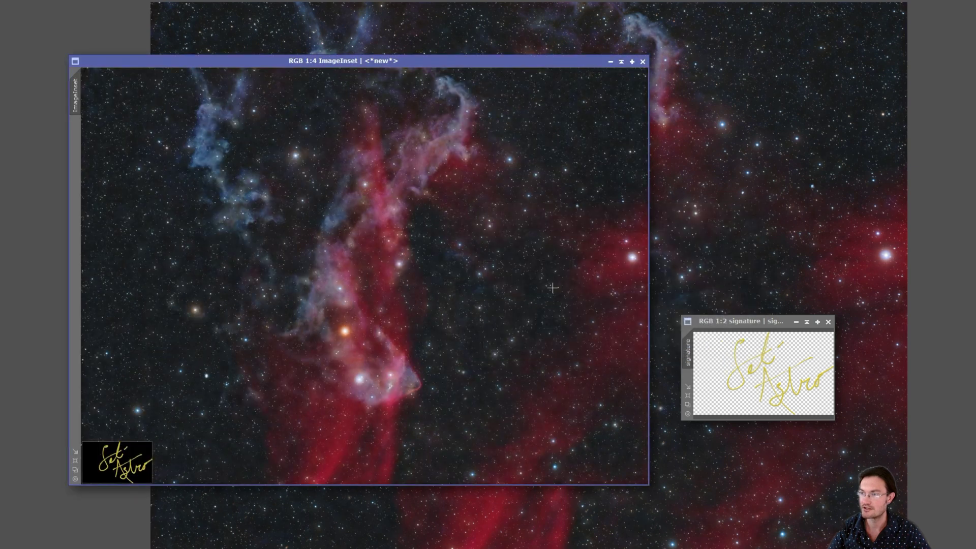
- Examine the border and background of the inset signature up close, and close the inset image
scroll(99, 454, up, 2)
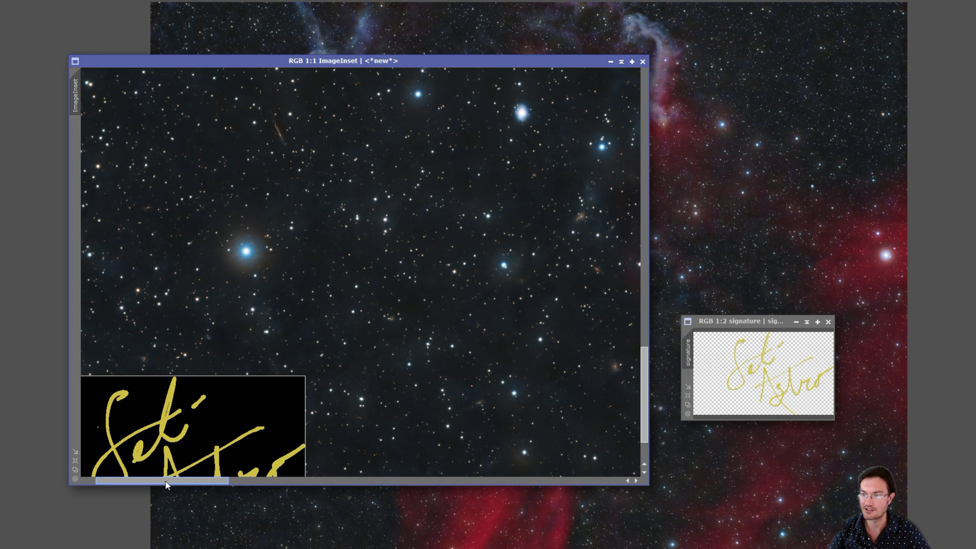
drag(168, 480, 153, 481)
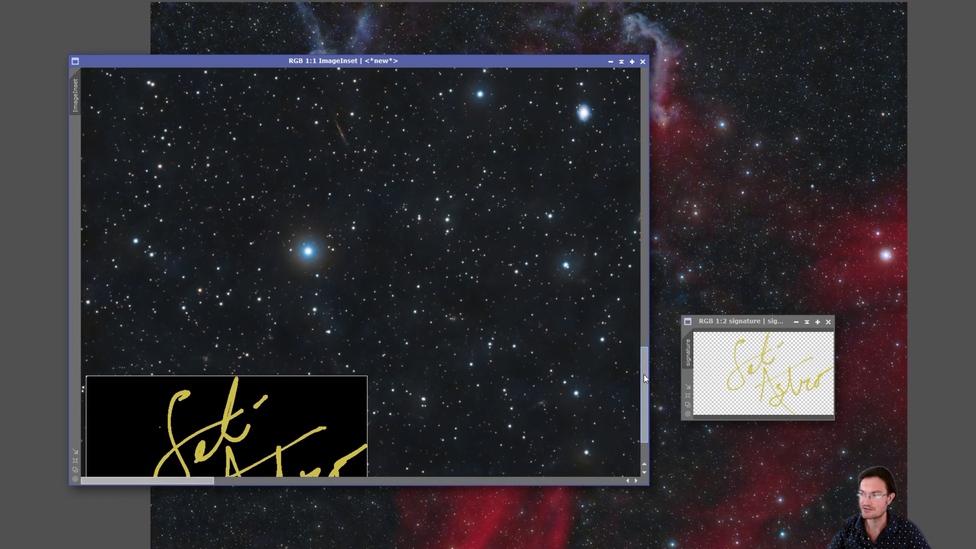
drag(643, 374, 643, 394)
scroll(391, 323, up, 1)
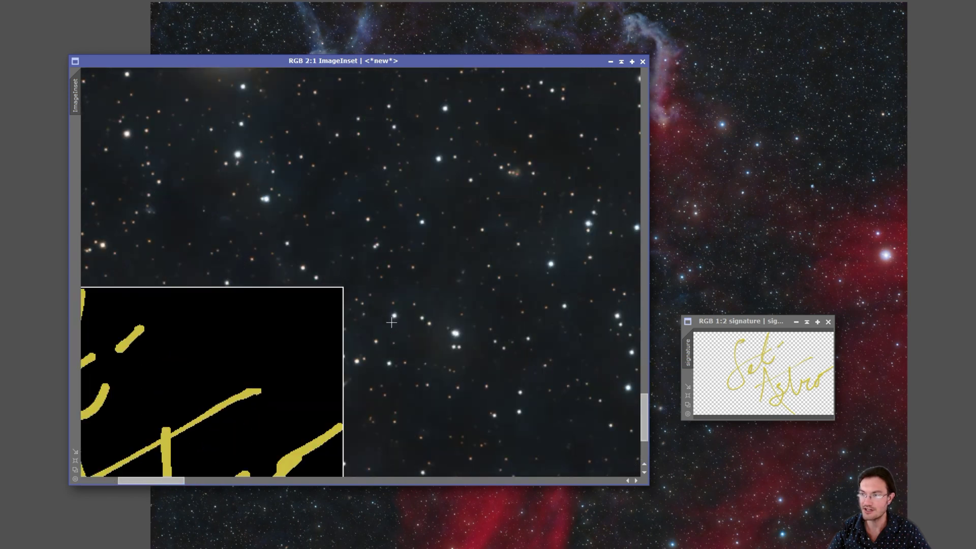
scroll(391, 322, down, 3)
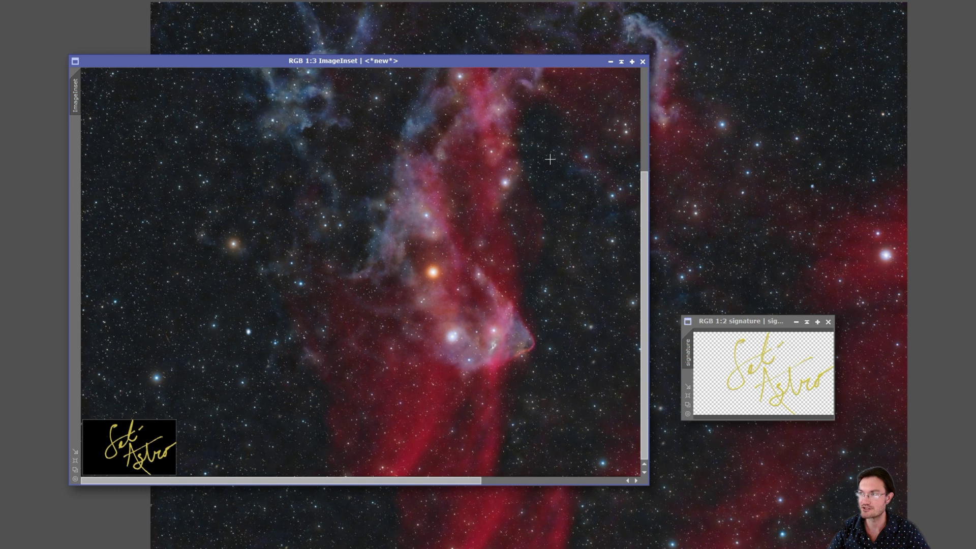
click(643, 61)
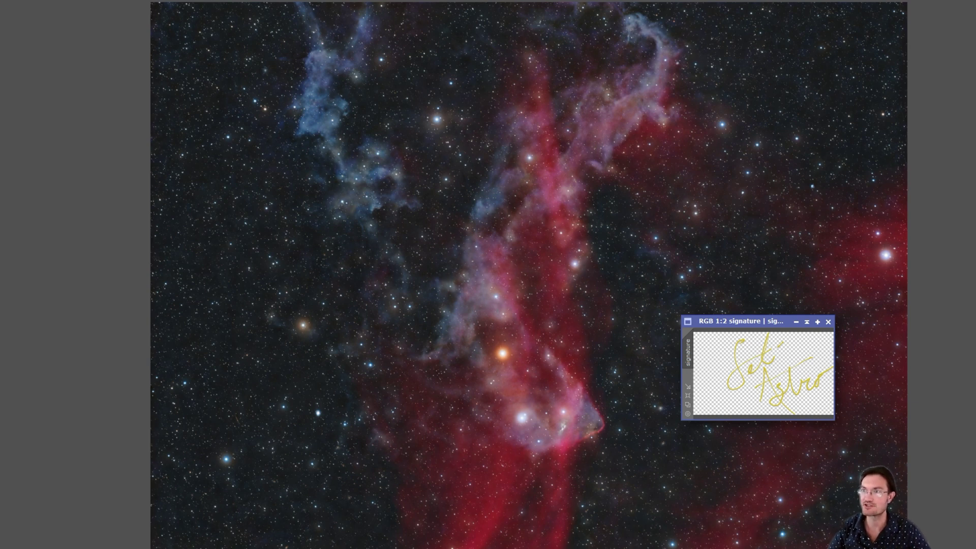
- Start the AstroMark Signature Adder script with HaRGBbasestarry as the target image and signature as the signature image
mouse_move(299, 105)
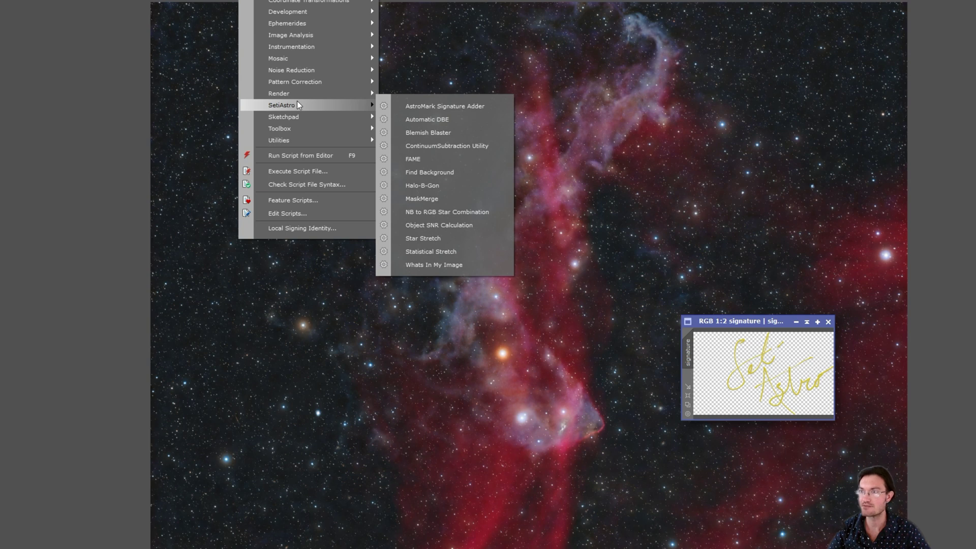
click(450, 109)
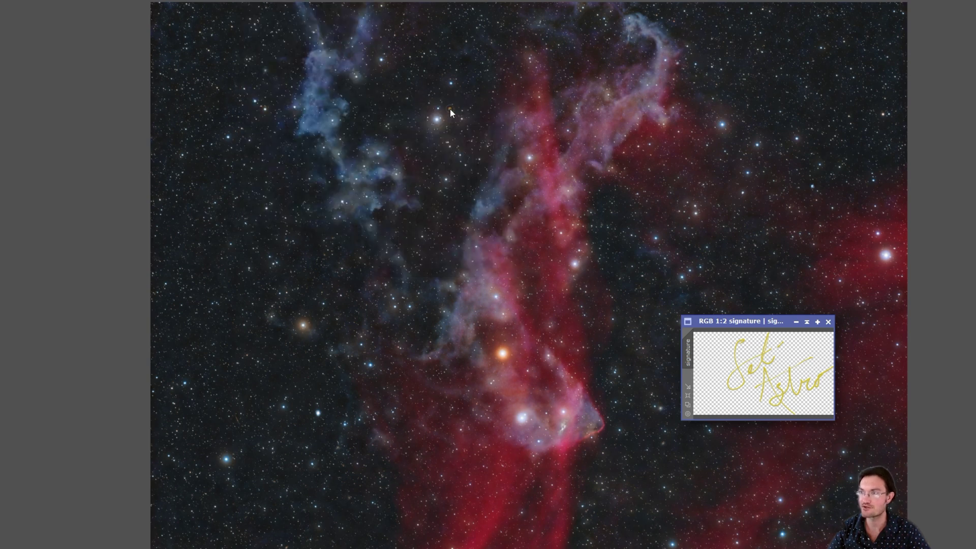
click(475, 296)
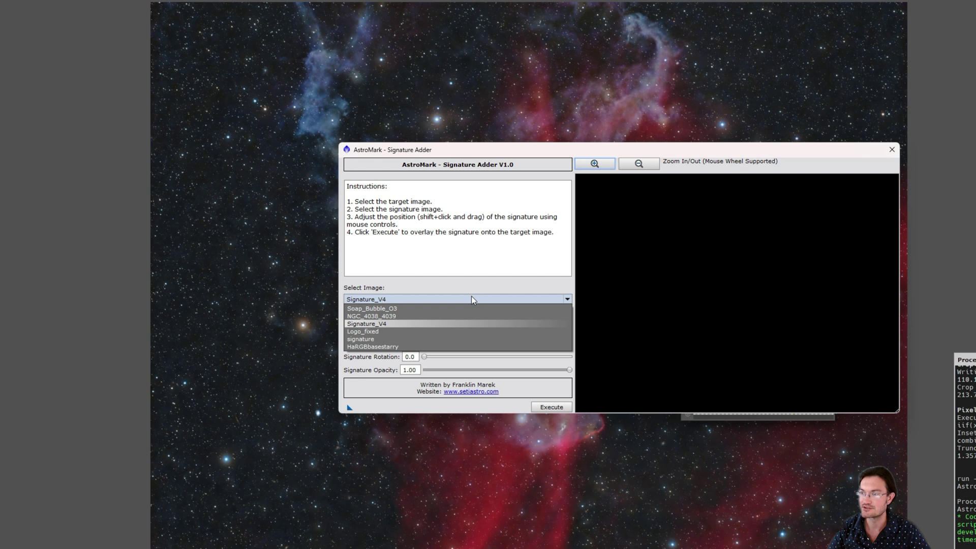
click(447, 352)
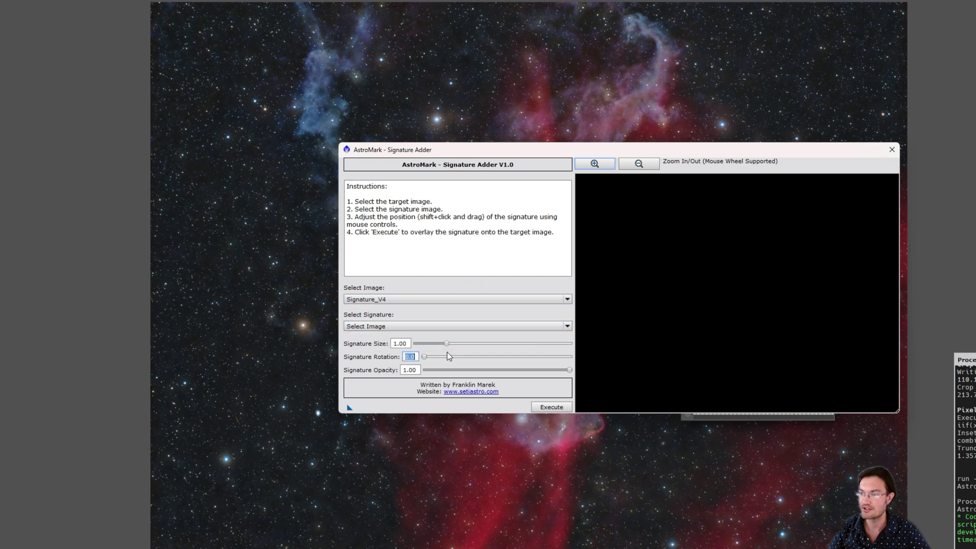
click(377, 298)
click(376, 341)
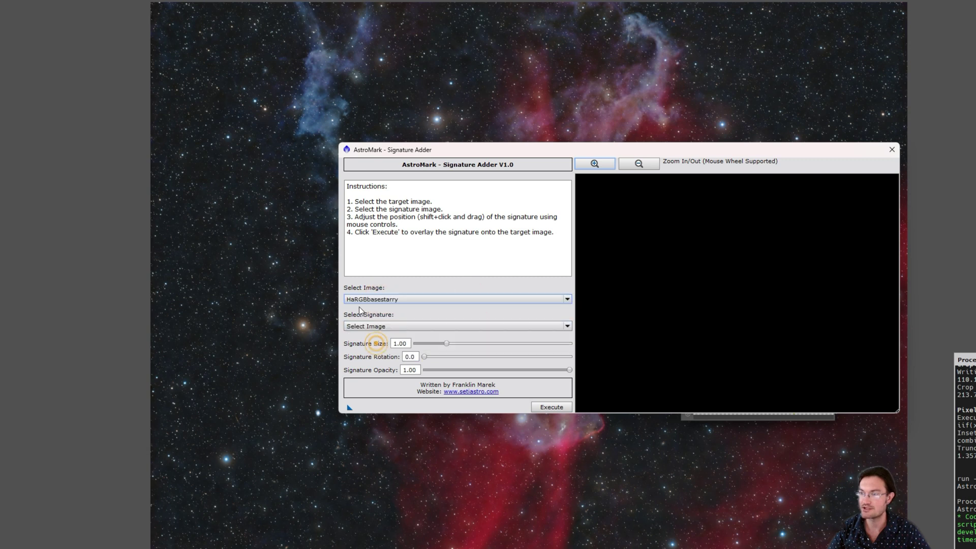
click(410, 325)
click(385, 374)
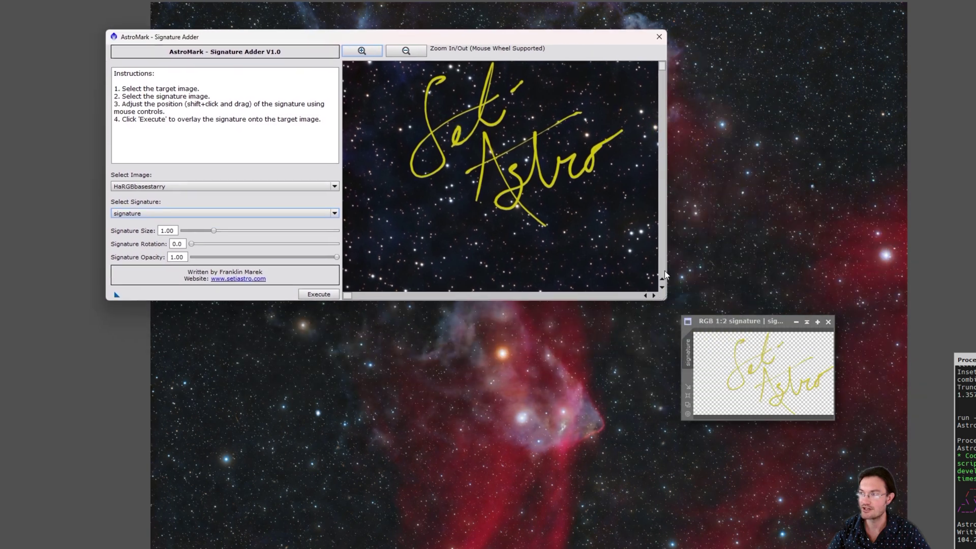
- Enlarge the AstroMark window and zoom its preview out to show more of the nebula around the signature
drag(663, 298, 933, 507)
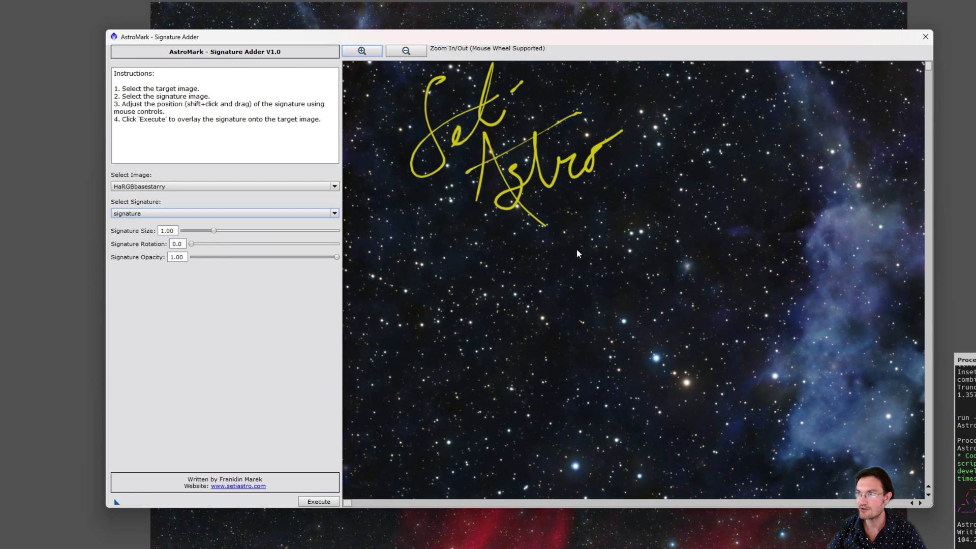
scroll(577, 249, down, 2)
scroll(576, 253, up, 2)
scroll(569, 246, down, 2)
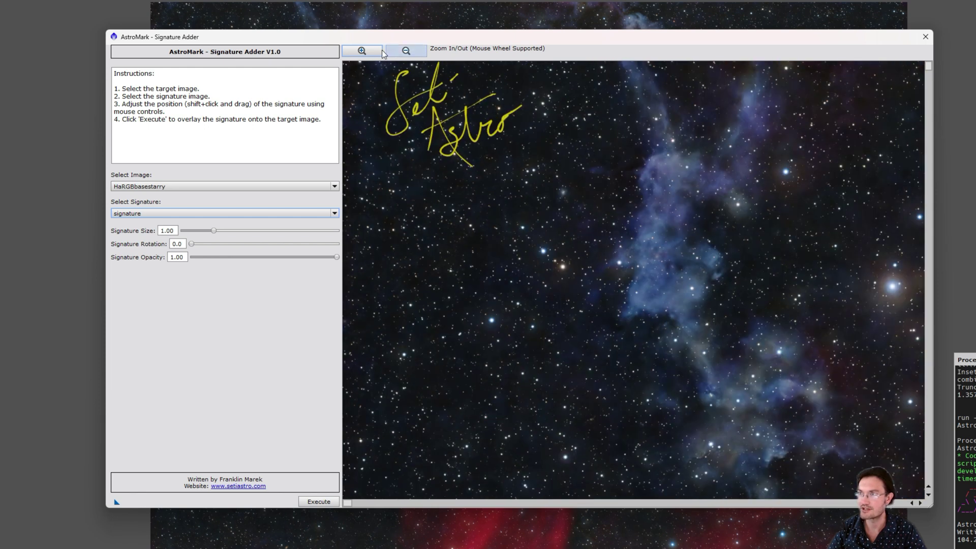
click(404, 51)
click(404, 51)
click(405, 51)
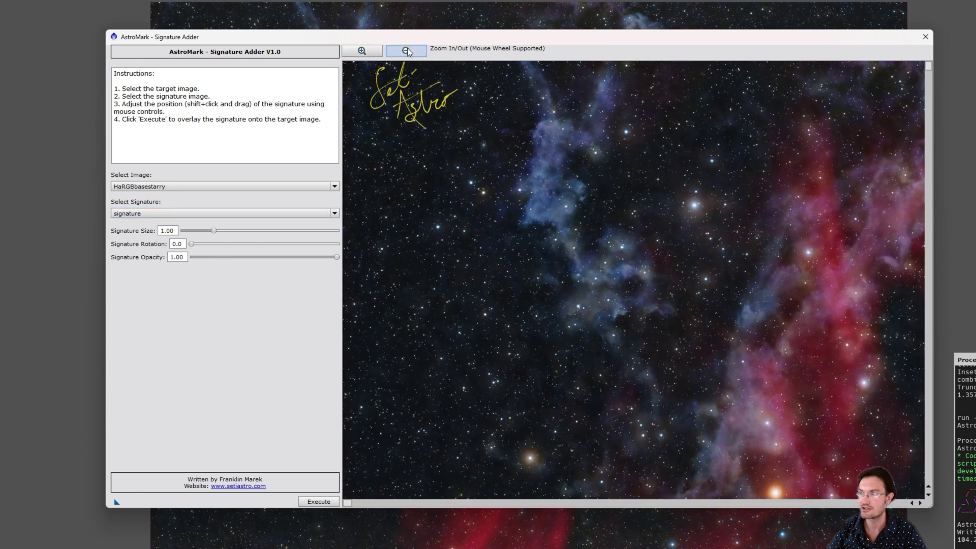
- Move the signature from the nebula image's upper-left corner down into the dark sky beside the blue nebulosity
click(404, 51)
scroll(527, 227, down, 2)
scroll(551, 251, up, 2)
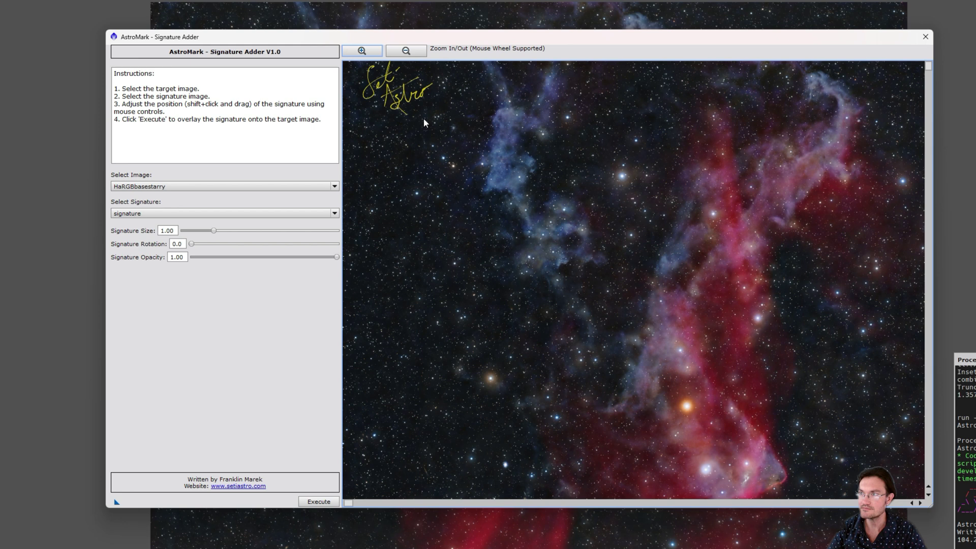
mouse_move(388, 97)
mouse_down()
mouse_move(455, 183)
mouse_move(451, 292)
mouse_move(559, 238)
mouse_move(502, 327)
mouse_move(499, 239)
mouse_move(446, 263)
mouse_up()
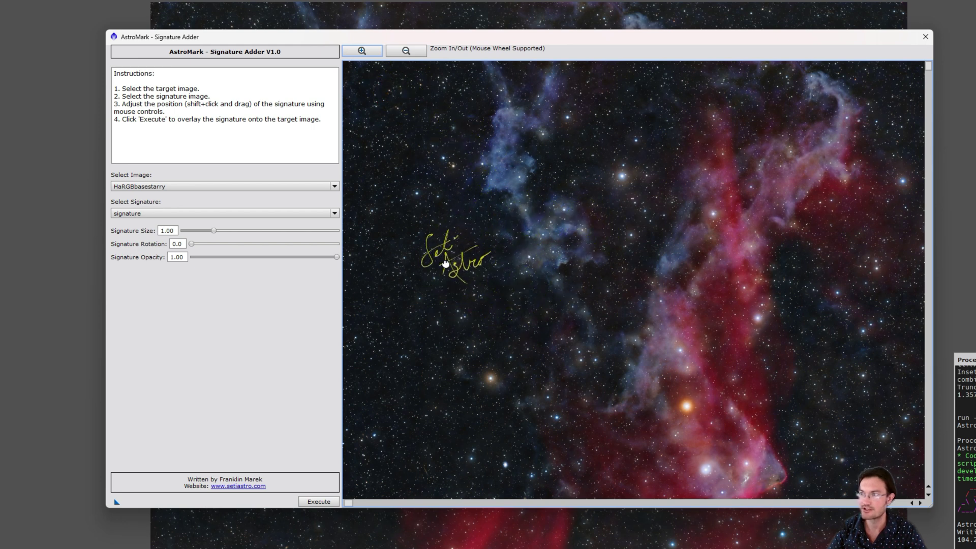
- Set the signature size to 1.43 and its opacity to 0.55
scroll(444, 270, up, 2)
click(520, 368)
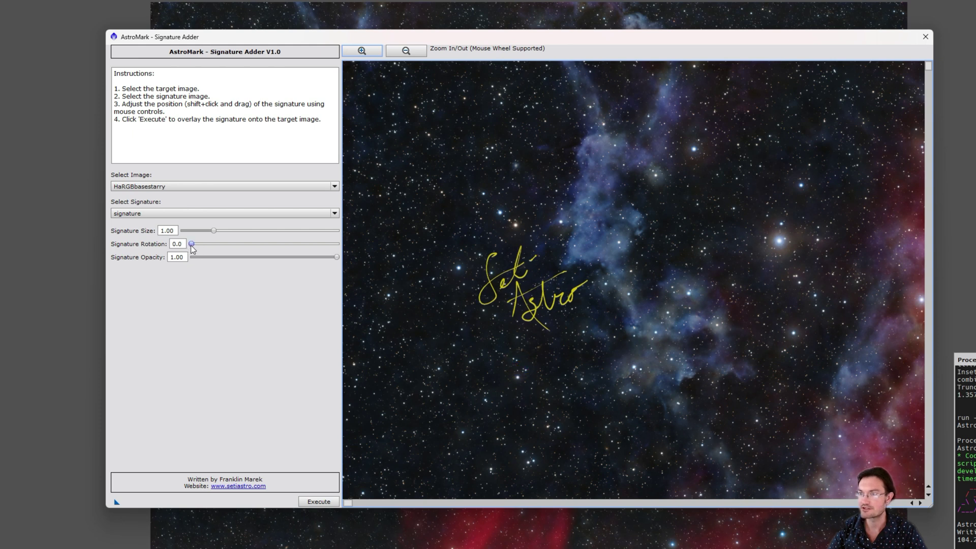
mouse_move(192, 249)
mouse_down()
mouse_move(276, 254)
mouse_move(188, 243)
mouse_move(228, 234)
mouse_up()
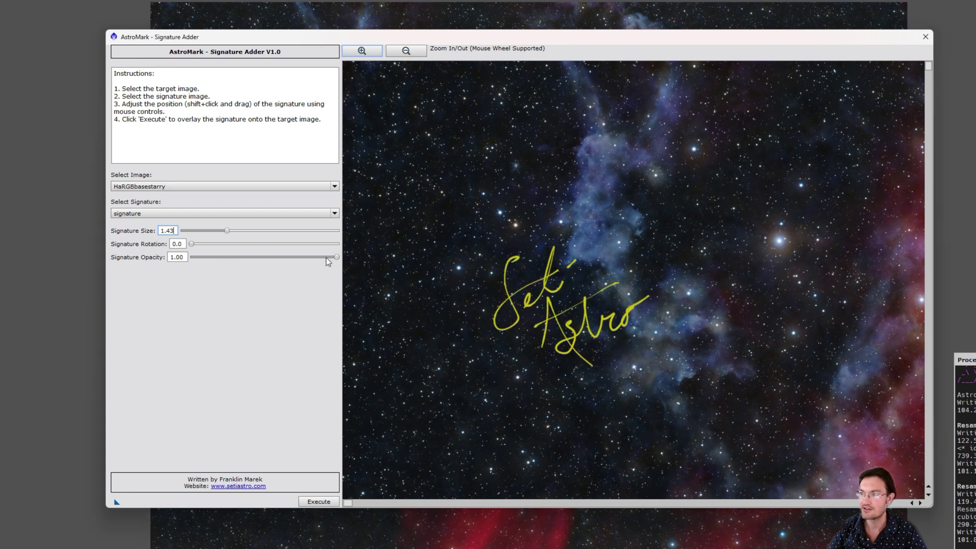
mouse_move(335, 255)
mouse_down()
mouse_move(217, 252)
mouse_move(297, 256)
mouse_move(240, 251)
mouse_move(254, 255)
mouse_up()
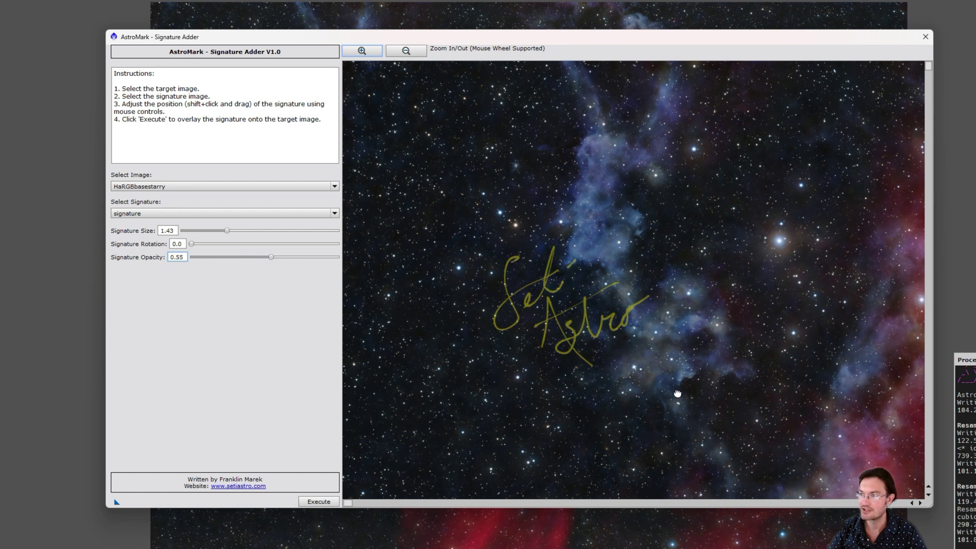
- Move the signature to the dark sky in the lower-left part of the nebula image and execute the overlay
drag(527, 427, 527, 260)
drag(564, 146, 503, 392)
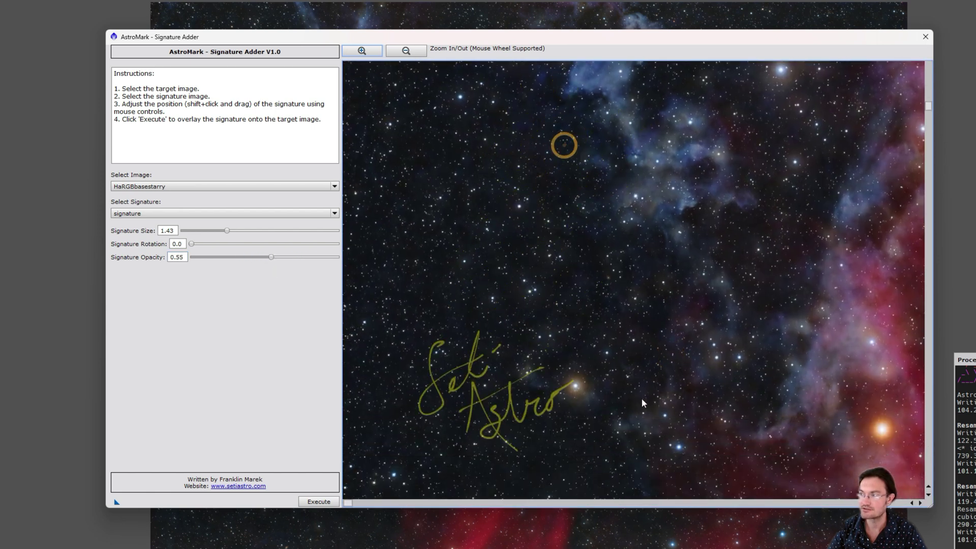
drag(662, 392, 663, 86)
mouse_move(552, 169)
mouse_down()
mouse_move(595, 286)
mouse_move(595, 328)
mouse_up()
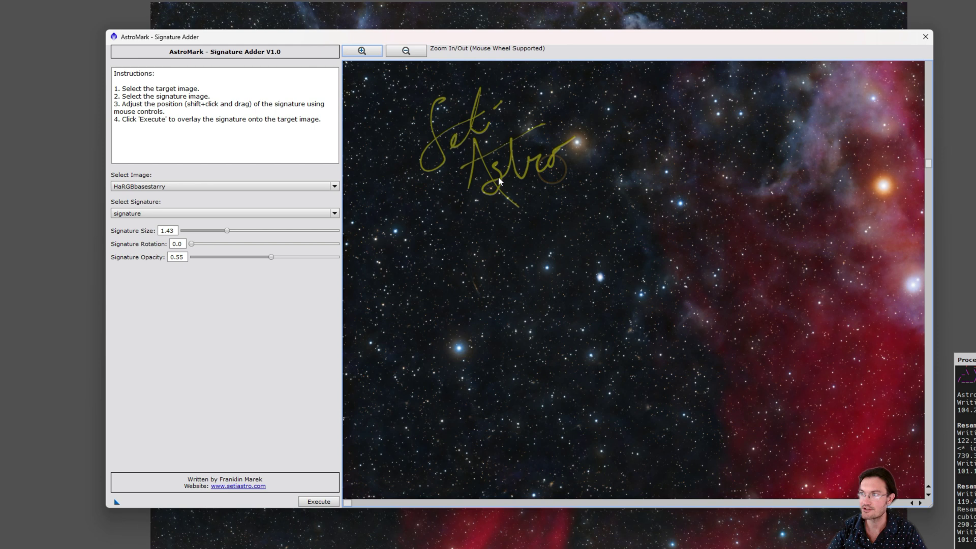
drag(496, 175, 525, 361)
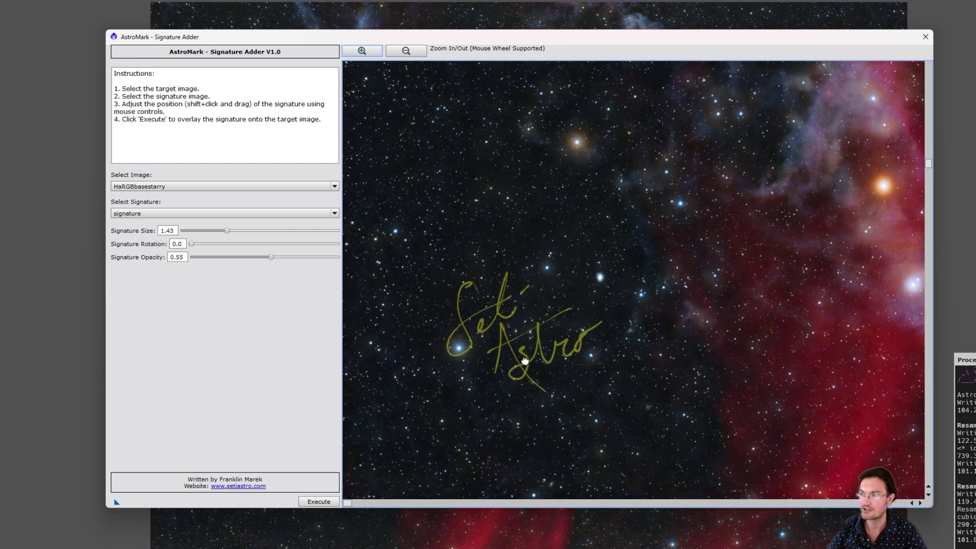
click(330, 502)
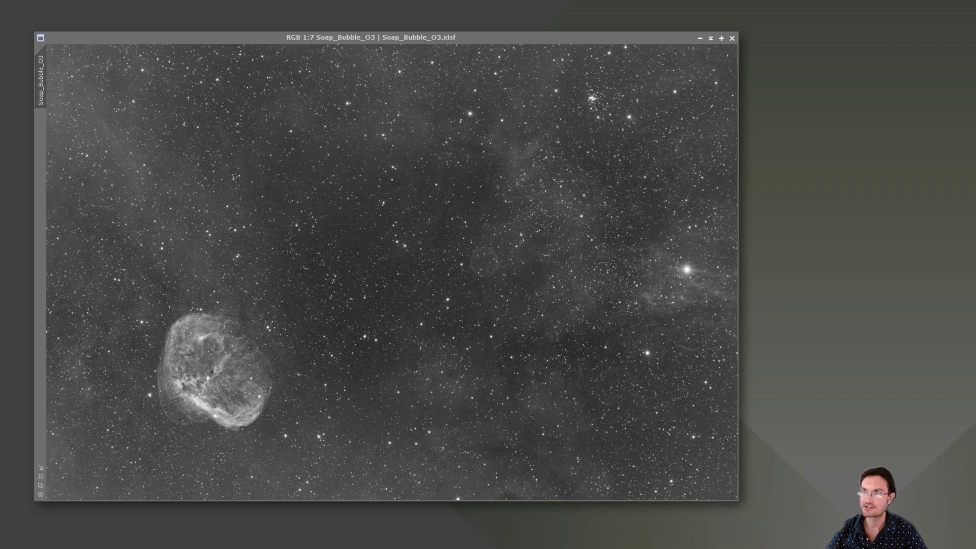
- Start the AstroMark Signature Adder script with Soap_Bubble_O3 as the target image and Logo_fixed as the signature
click(254, 0)
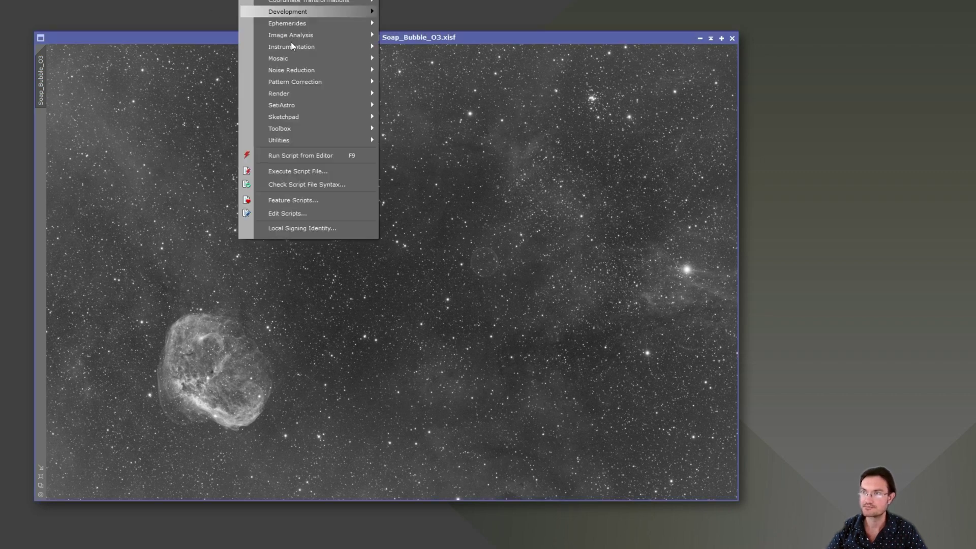
click(302, 105)
click(419, 106)
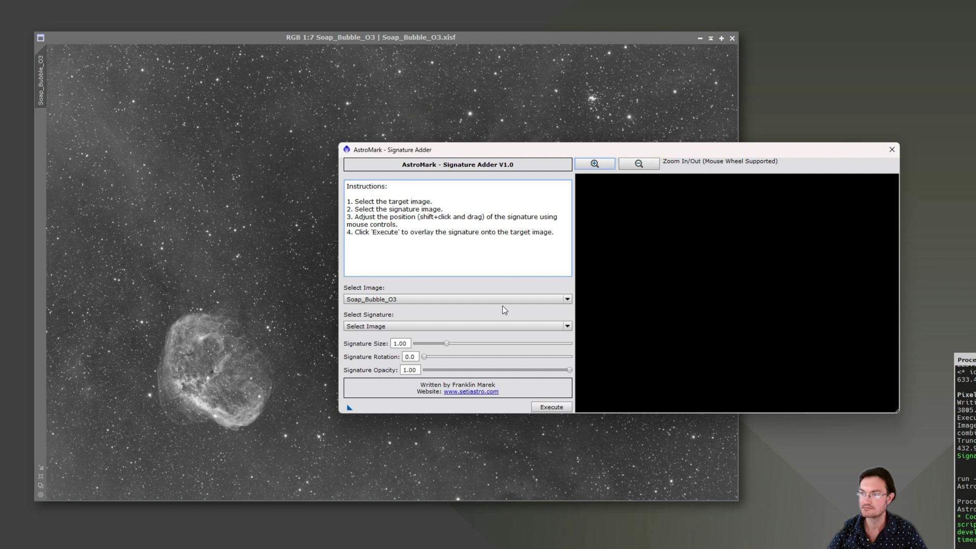
click(460, 326)
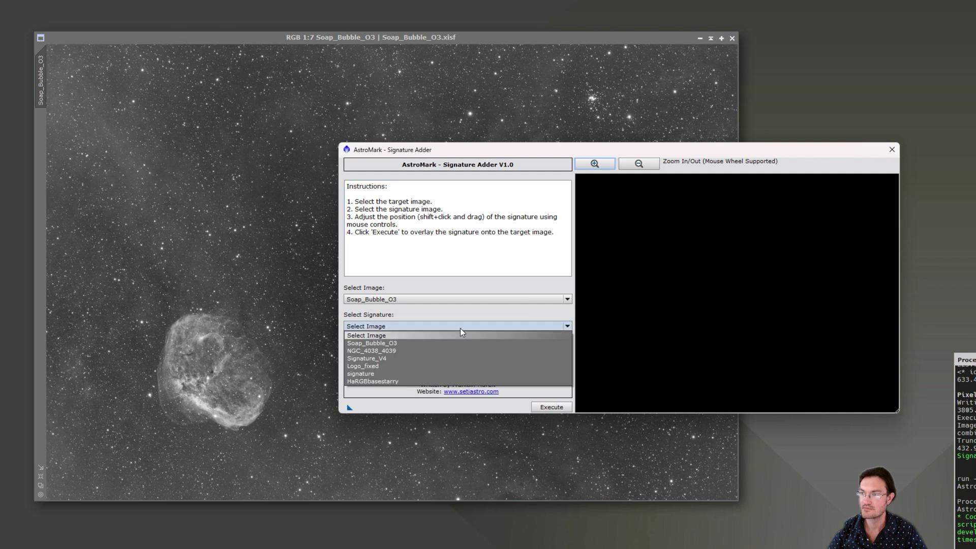
click(429, 365)
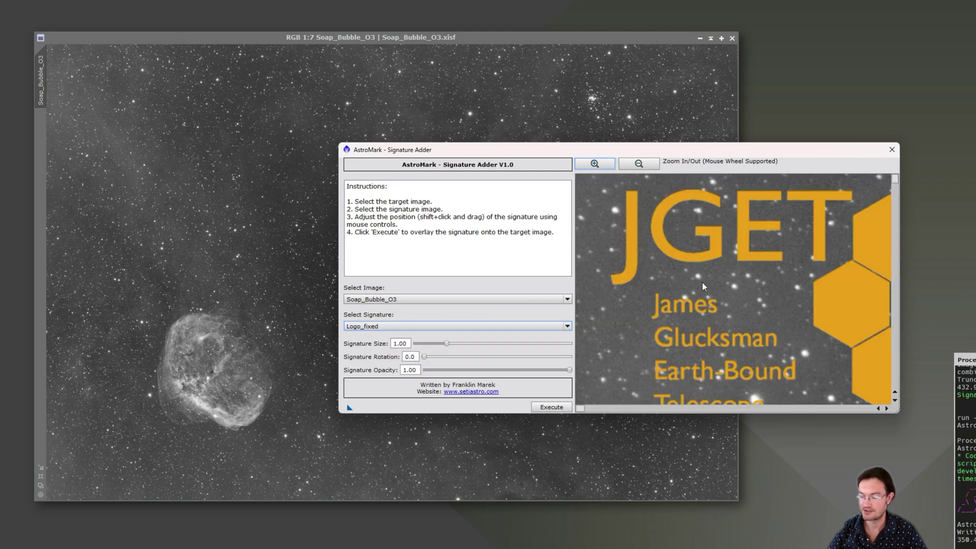
- Enlarge the AstroMark window and move the logo inward from the upper-left corner of the Soap_Bubble_O3 image
mouse_move(703, 280)
mouse_down()
mouse_move(814, 358)
mouse_move(728, 315)
mouse_up()
double_click(722, 148)
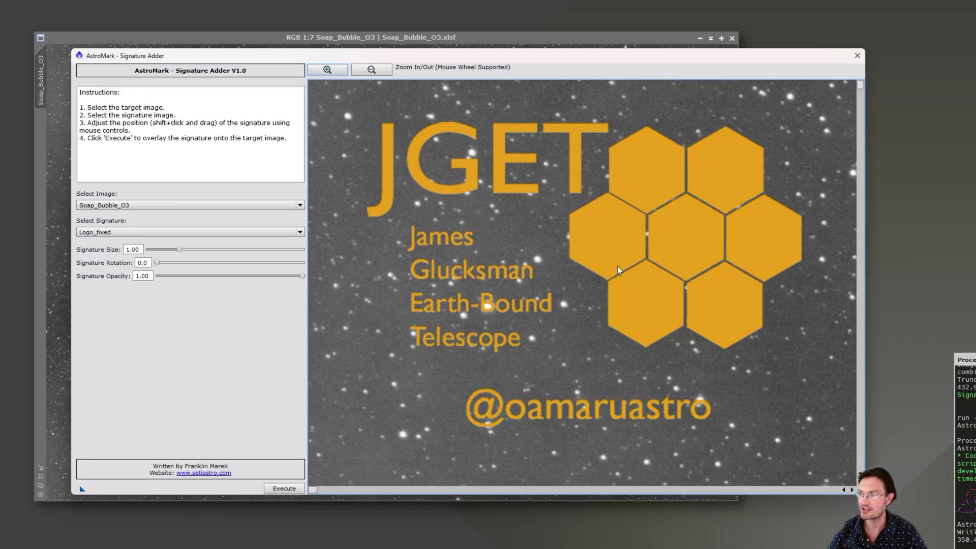
mouse_move(688, 300)
mouse_down()
mouse_move(855, 363)
mouse_move(758, 452)
mouse_up()
scroll(576, 297, down, 5)
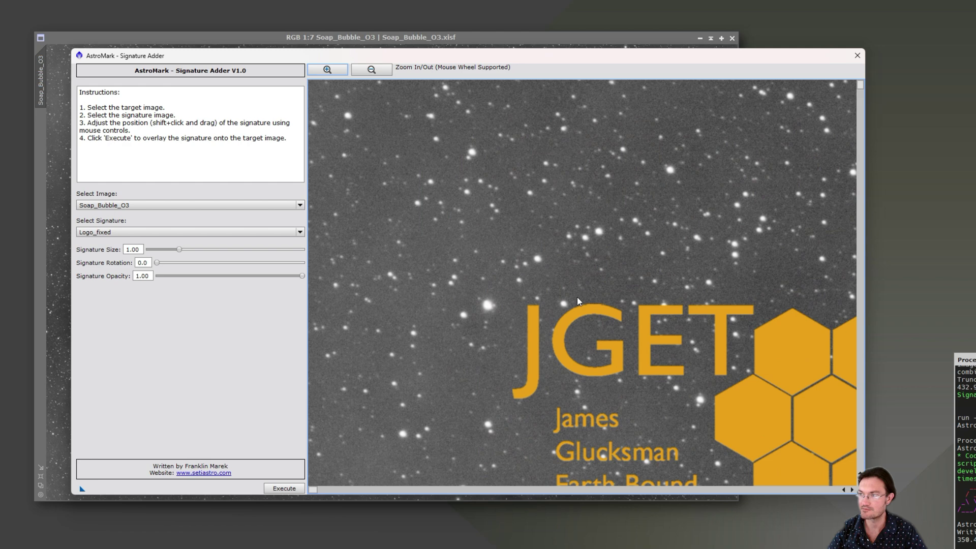
scroll(569, 288, down, 3)
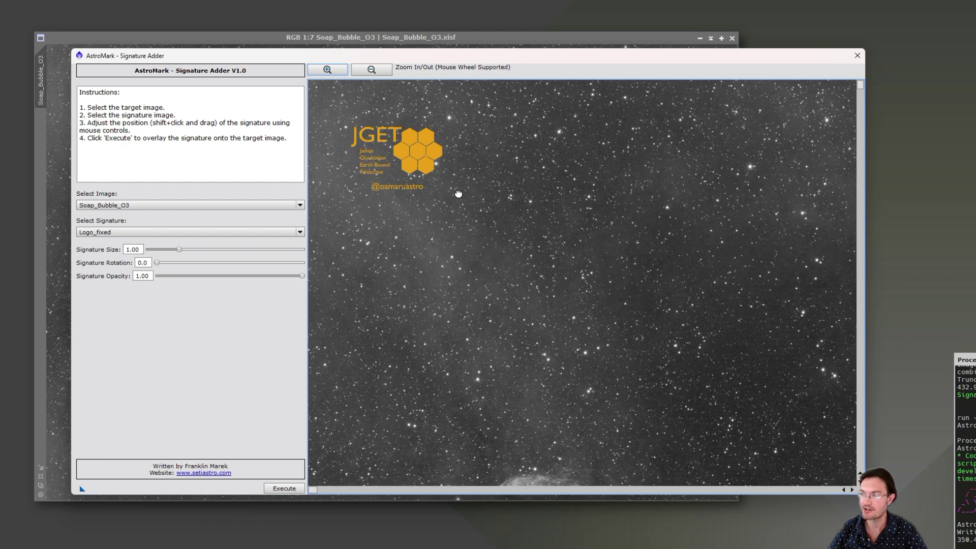
- Move the logo to the lower-right corner of the Soap_Bubble_O3 image and execute the overlay
mouse_move(458, 194)
mouse_down()
mouse_move(703, 409)
mouse_move(768, 442)
mouse_move(621, 251)
mouse_up()
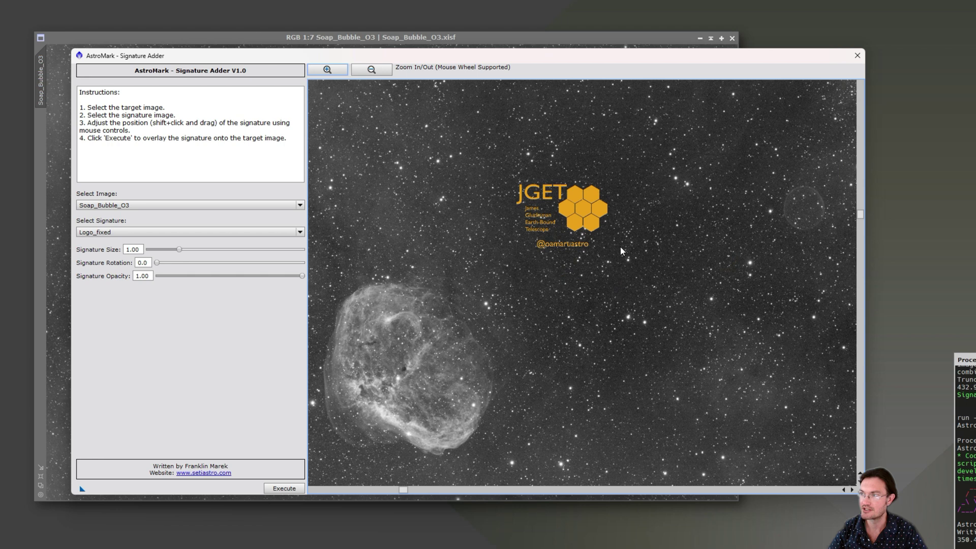
mouse_move(573, 205)
mouse_down()
mouse_move(758, 335)
mouse_move(802, 390)
mouse_up()
mouse_move(759, 304)
mouse_down()
mouse_move(538, 183)
mouse_move(356, 204)
mouse_up()
mouse_move(509, 316)
shift+mouse_down()
mouse_move(801, 407)
mouse_move(828, 374)
shift+mouse_up()
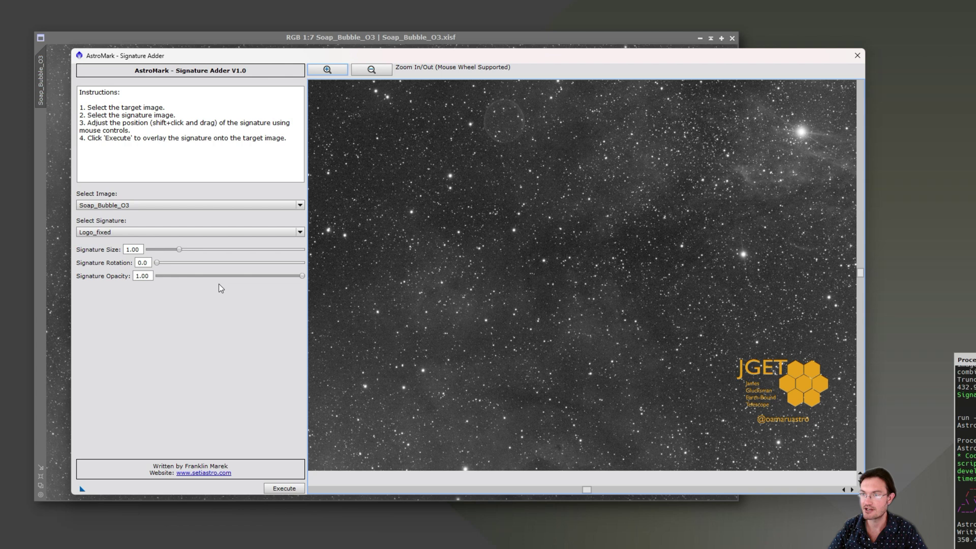
click(284, 489)
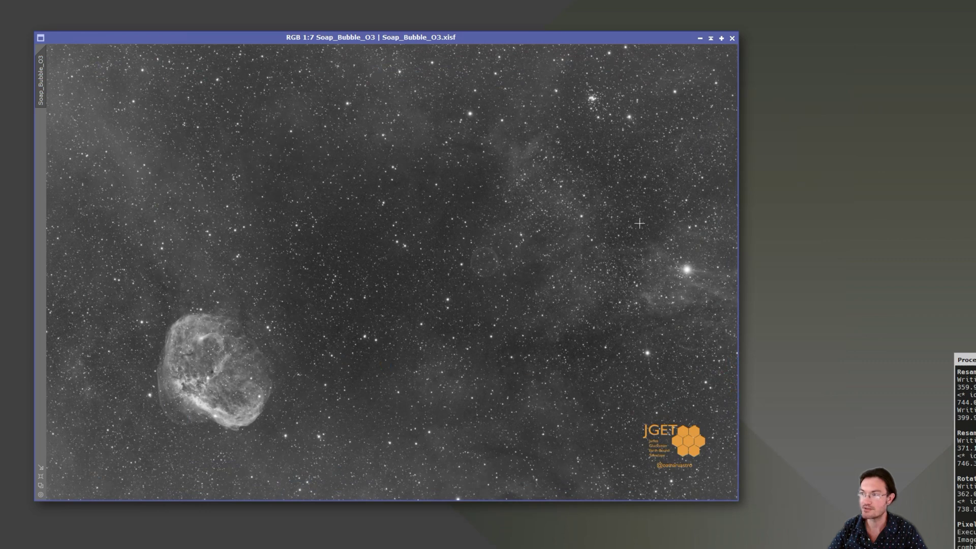
- Examine the overlaid logo up close in the lower-right corner of the Soap_Bubble_O3 image
scroll(687, 471, up, 1)
scroll(687, 472, up, 4)
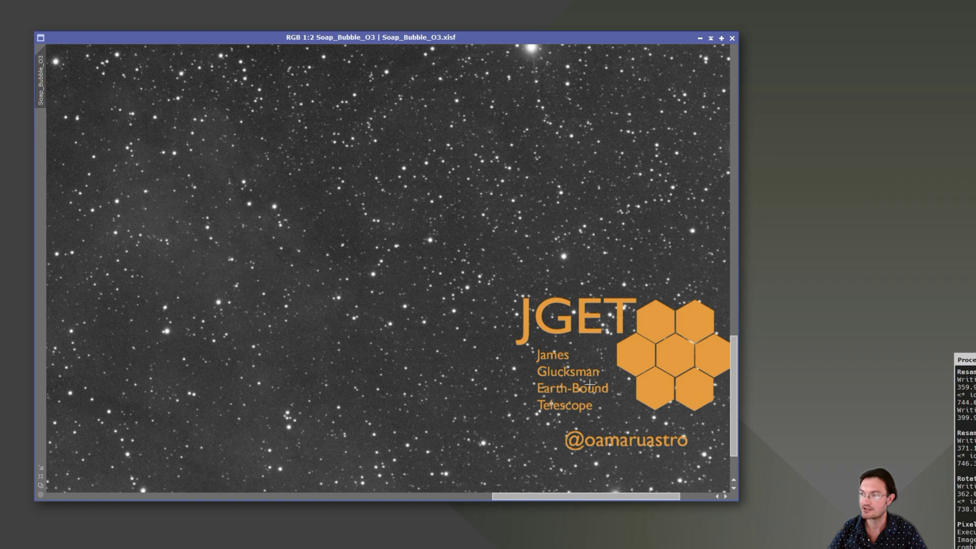
scroll(591, 381, down, 5)
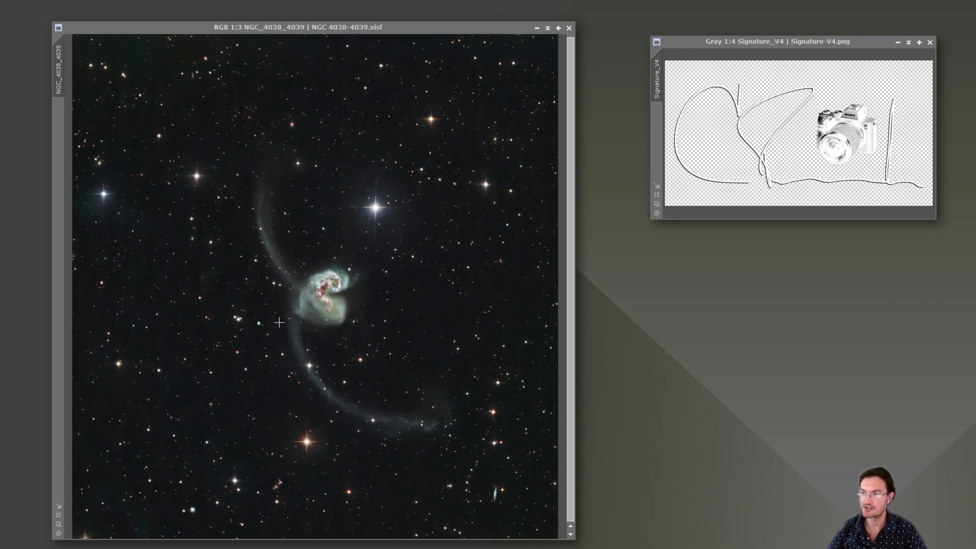
- Start the AstroMark Signature Adder script with NGC_4038_4039 as the target image and Signature_V4 as the signature
drag(752, 43, 727, 63)
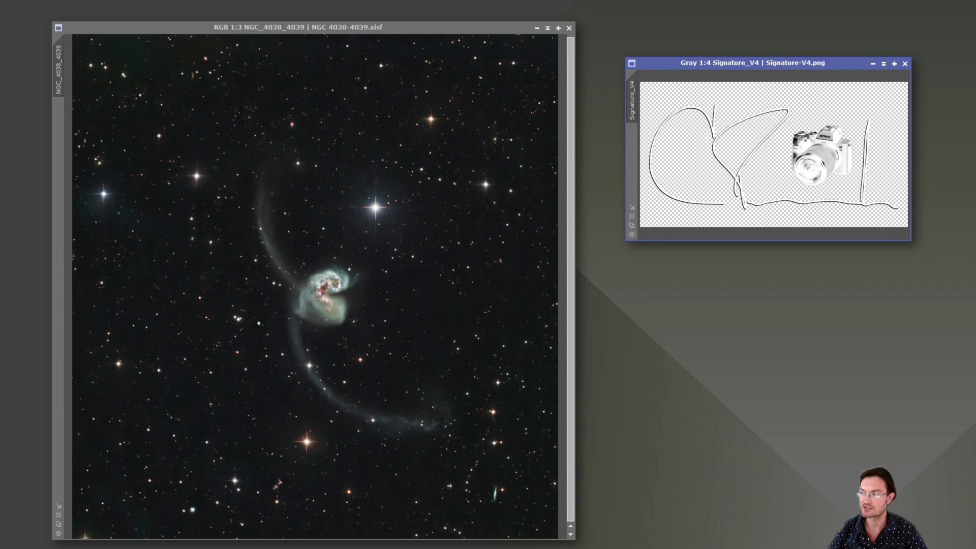
click(255, 0)
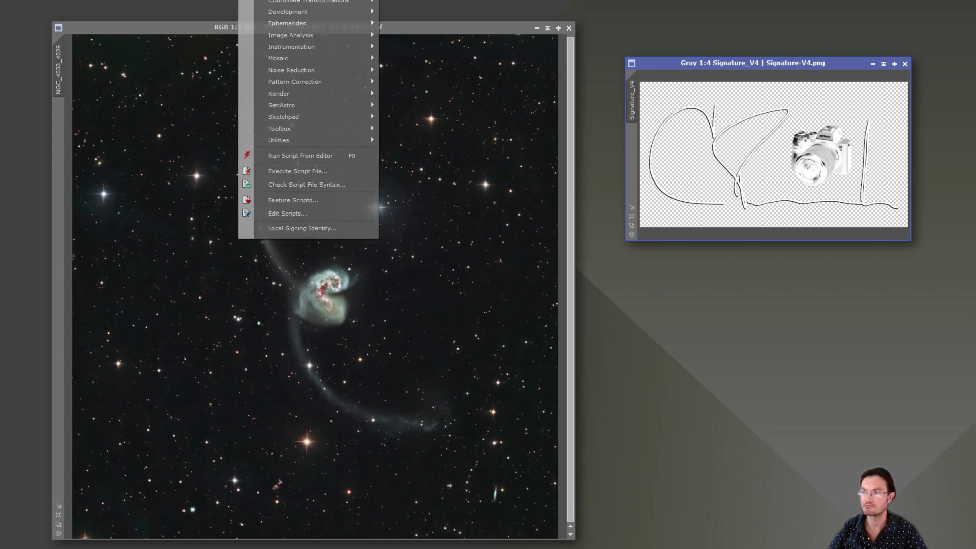
mouse_move(365, 107)
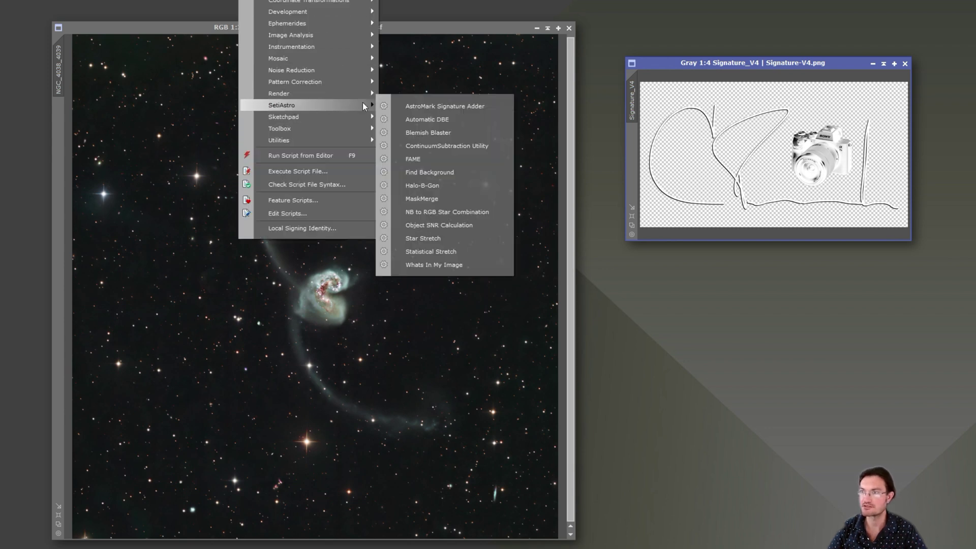
click(415, 106)
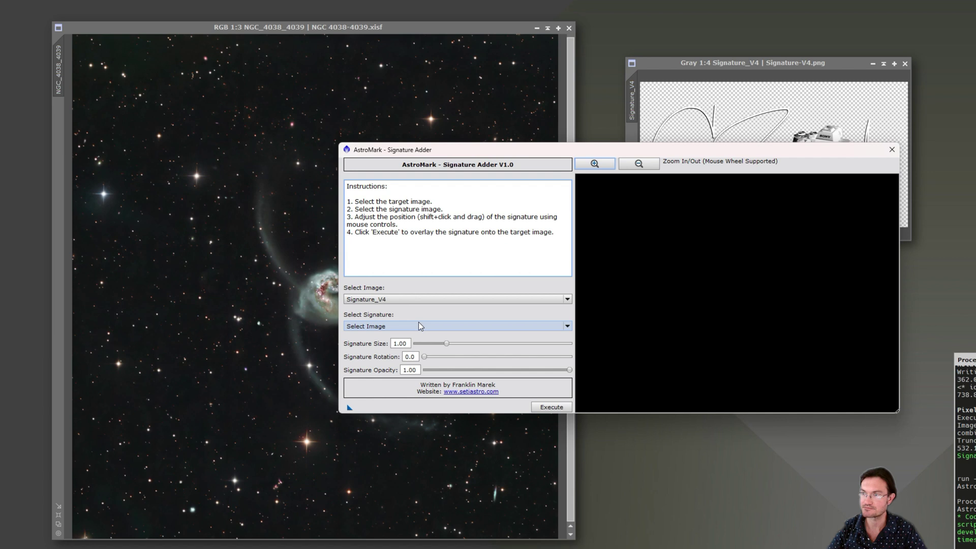
click(426, 328)
click(426, 327)
click(408, 300)
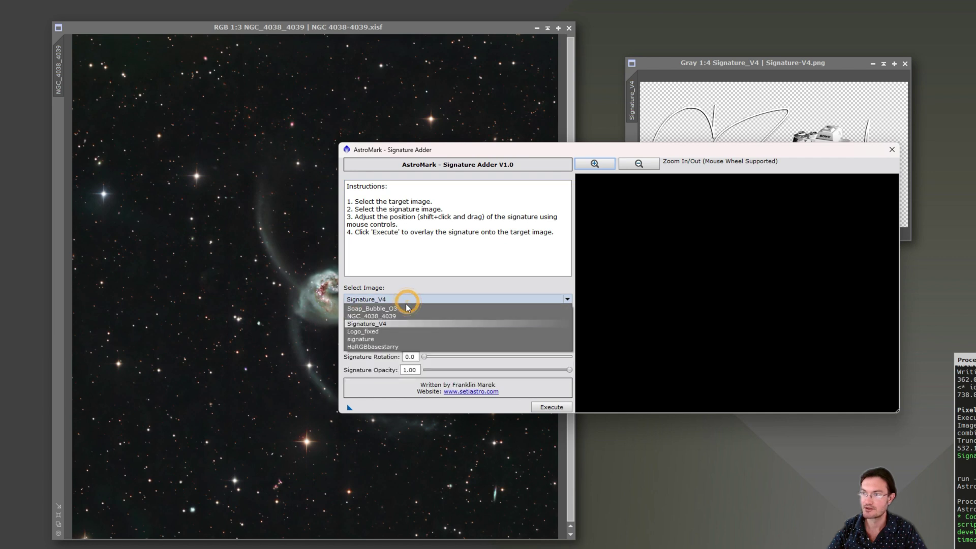
click(398, 317)
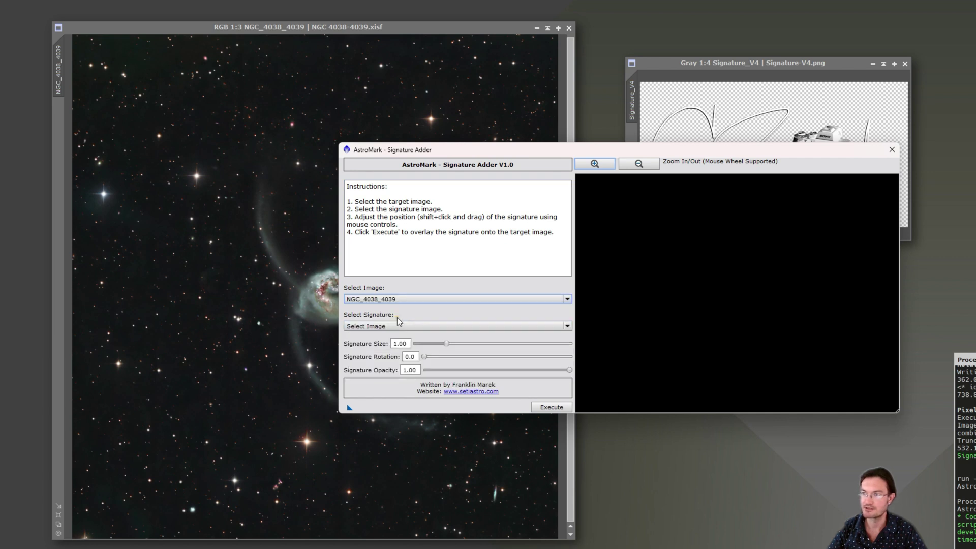
click(391, 328)
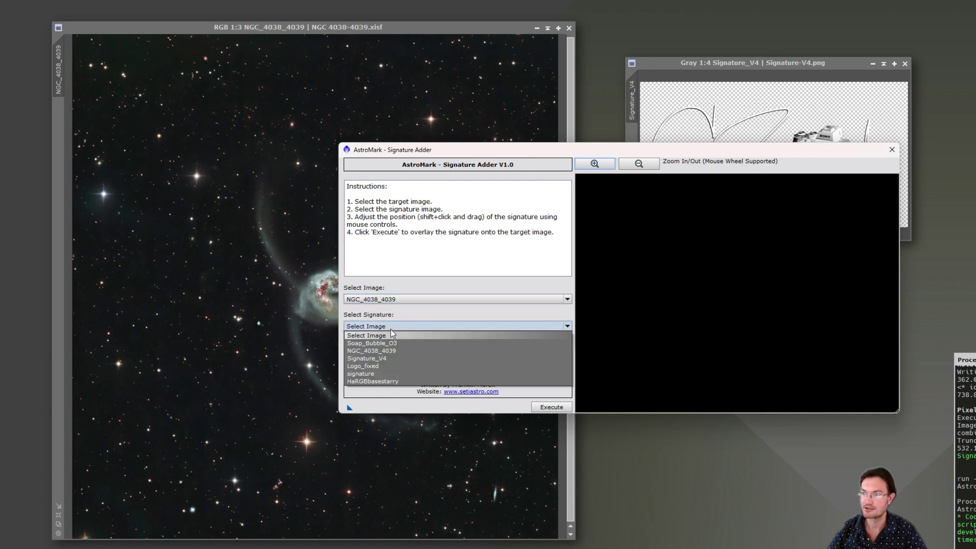
click(400, 358)
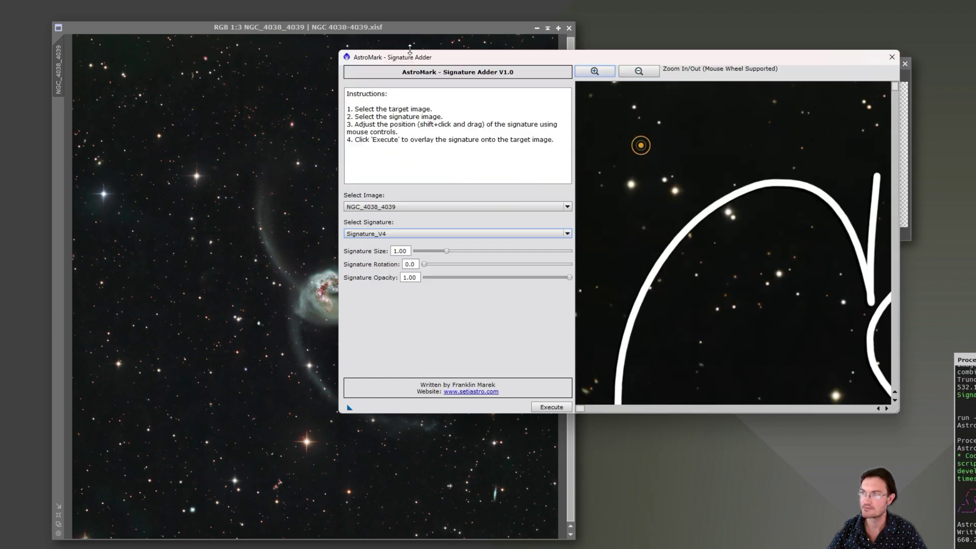
- Enlarge the AstroMark window and set the camera signature's size to 0.21
drag(642, 62, 410, 23)
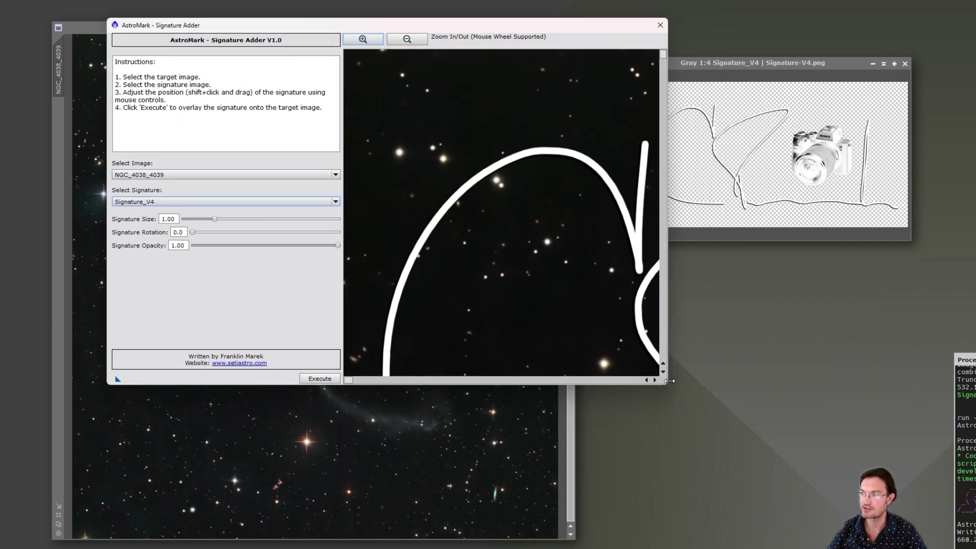
drag(665, 383, 943, 548)
scroll(721, 337, down, 2)
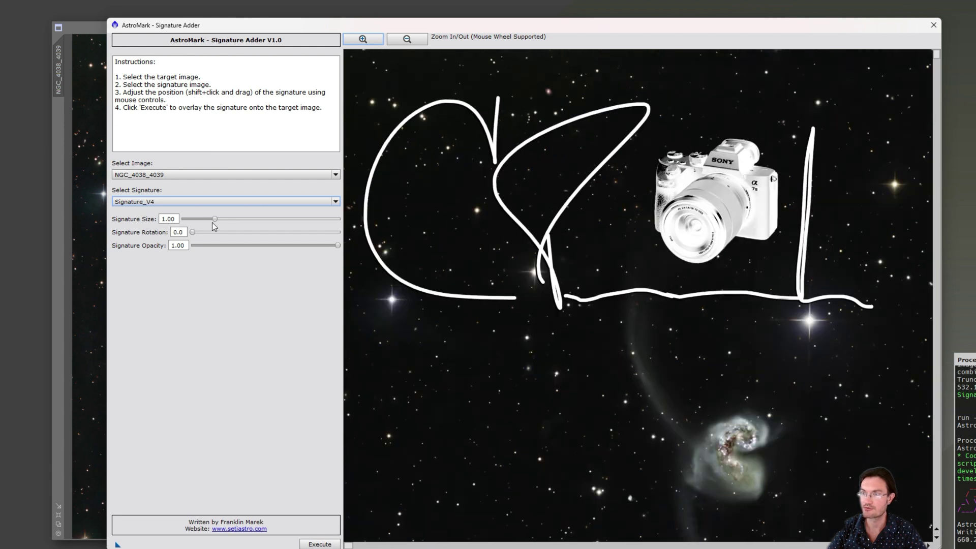
scroll(216, 219, down, 5)
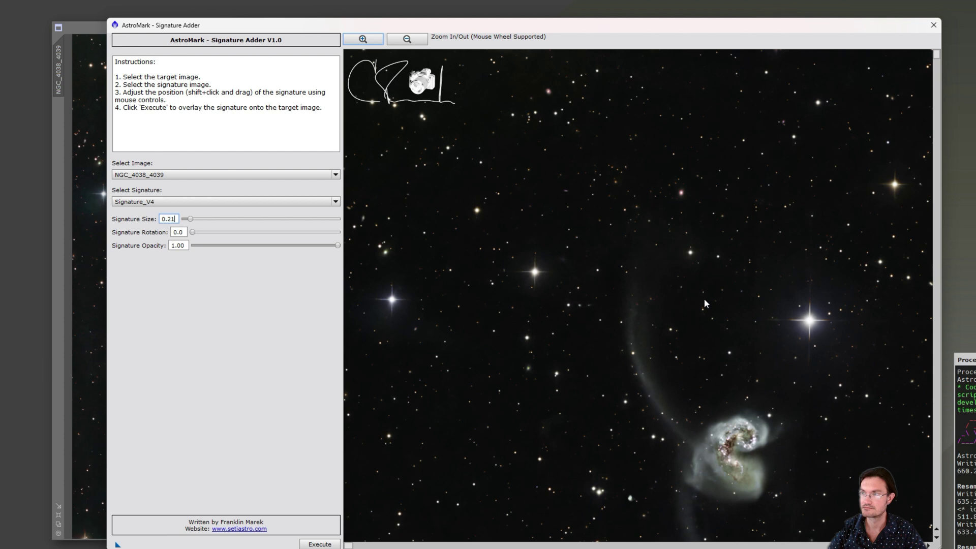
- Move the camera signature to the dark sky in the lower-left part of the NGC_4038_4039 image
drag(388, 87, 477, 380)
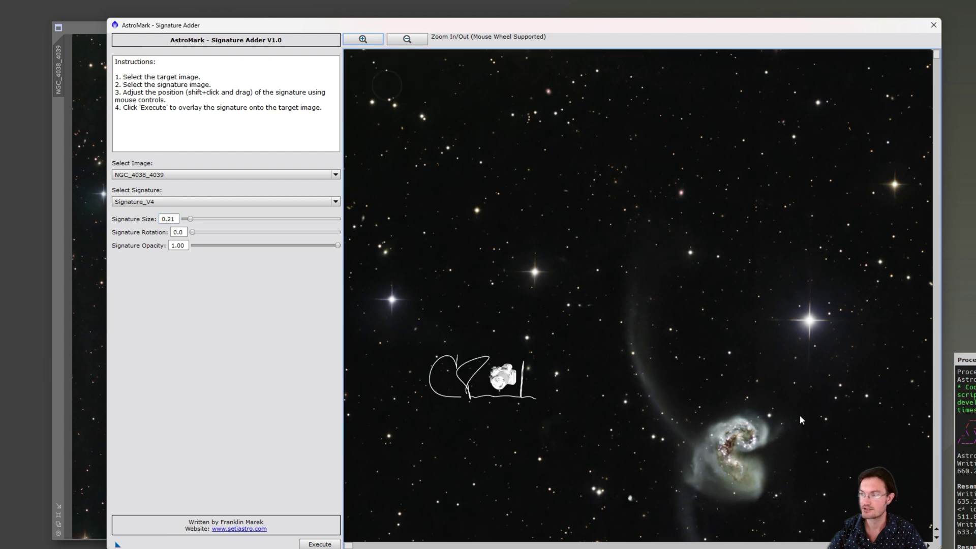
mouse_move(796, 408)
mouse_down()
mouse_move(745, 183)
mouse_move(782, 183)
mouse_up()
mouse_move(501, 154)
mouse_down()
mouse_move(475, 365)
mouse_move(490, 456)
mouse_up()
drag(566, 437, 572, 345)
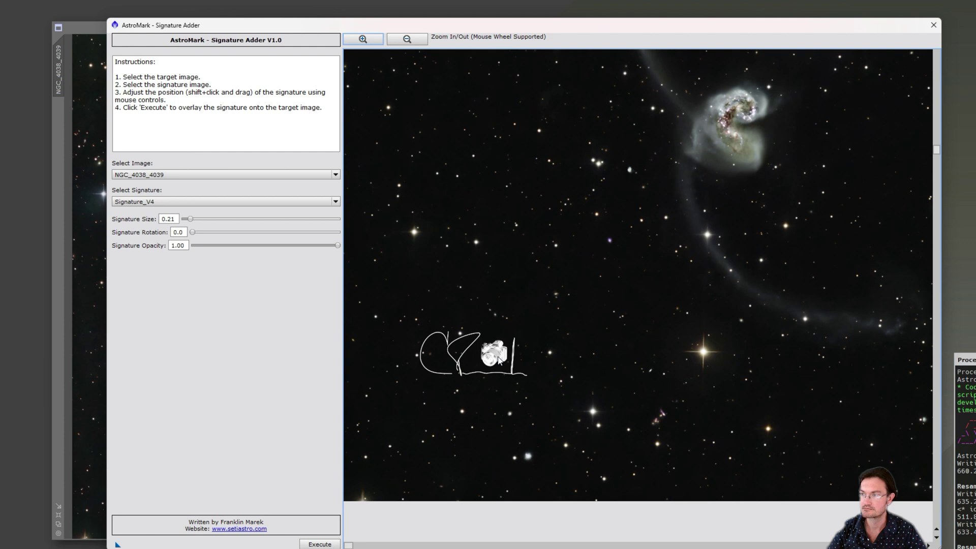
drag(492, 351, 507, 395)
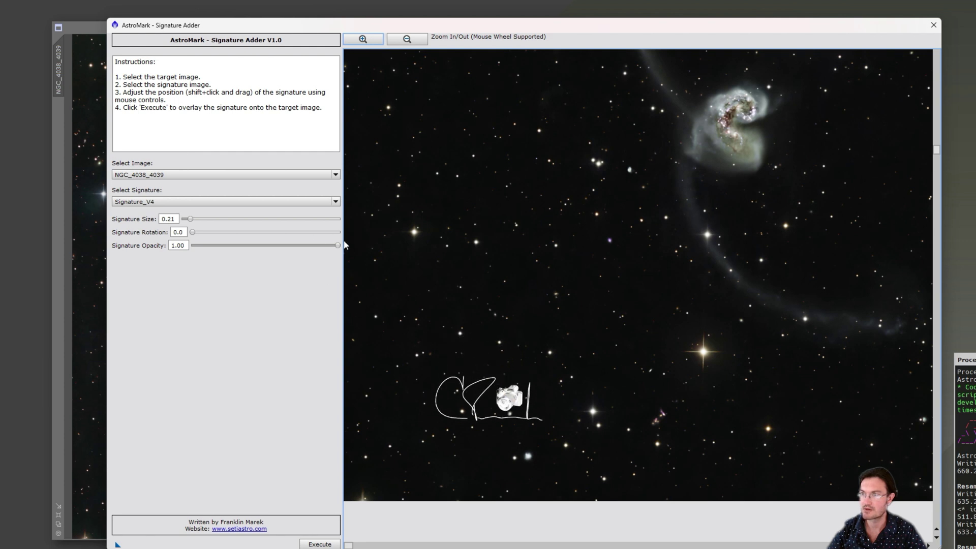
- Overlay the camera signature onto the NGC_4038_4039 image at 0.42 opacity and inspect the applied signature up close
drag(337, 245, 253, 248)
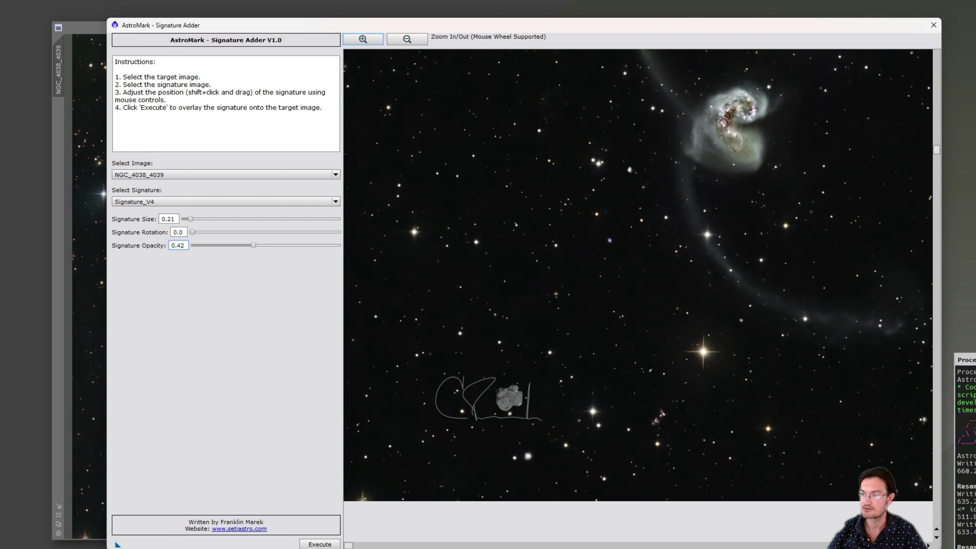
click(321, 543)
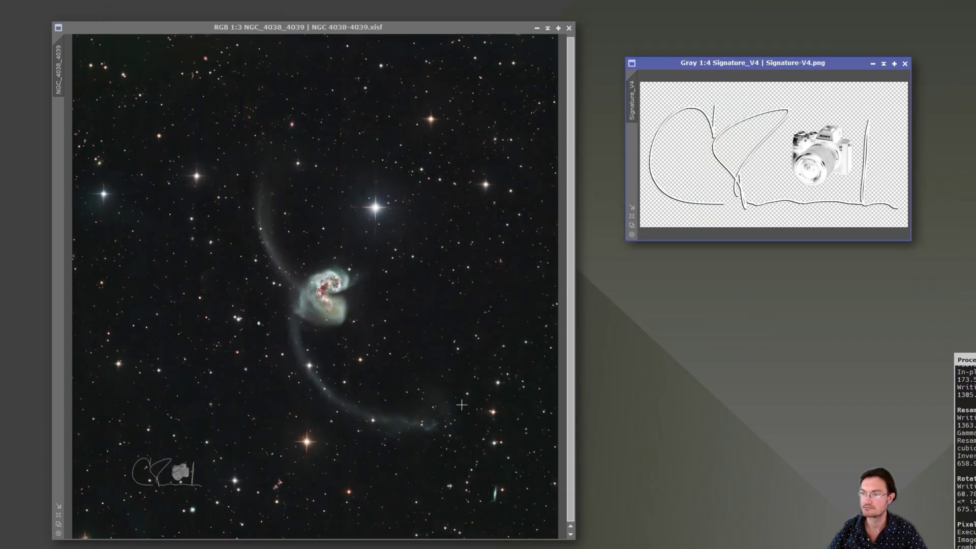
scroll(126, 487, up, 2)
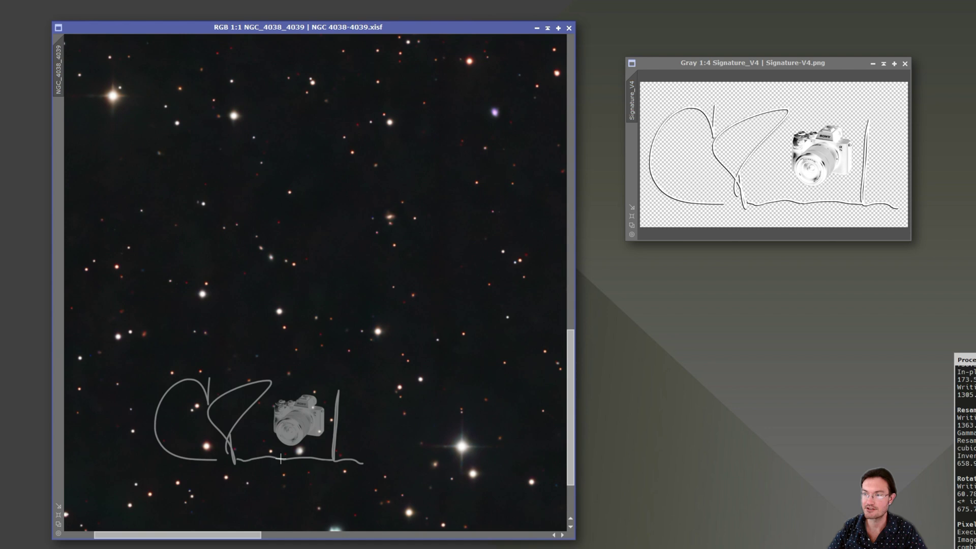
scroll(281, 460, up, 1)
scroll(281, 459, down, 4)
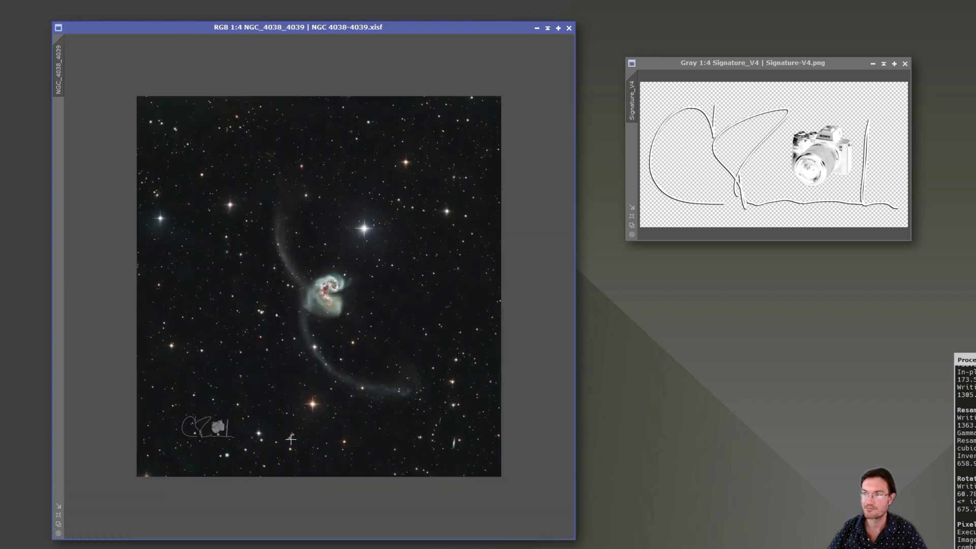
scroll(291, 438, up, 1)
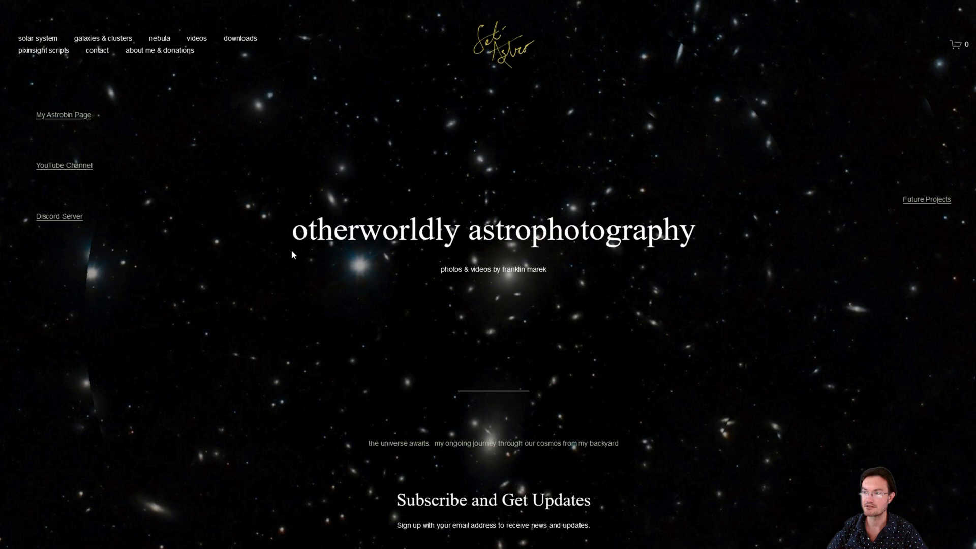
- Switch to the Seti Astro website, open its PixInsight scripts page and highlight the repository URL in the introduction
click(35, 50)
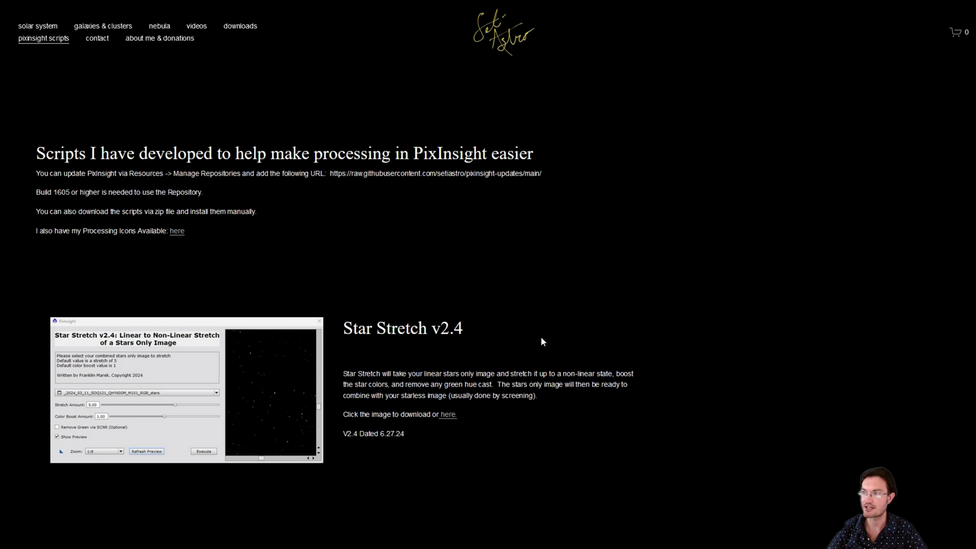
drag(329, 198, 549, 198)
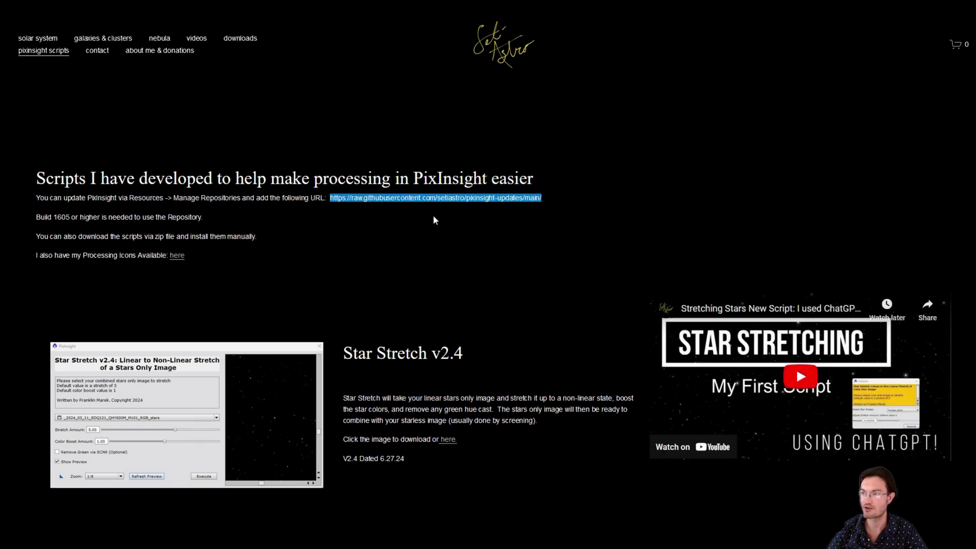
click(271, 217)
- Look through the script entries further down the PixInsight scripts page
scroll(352, 258, down, 10)
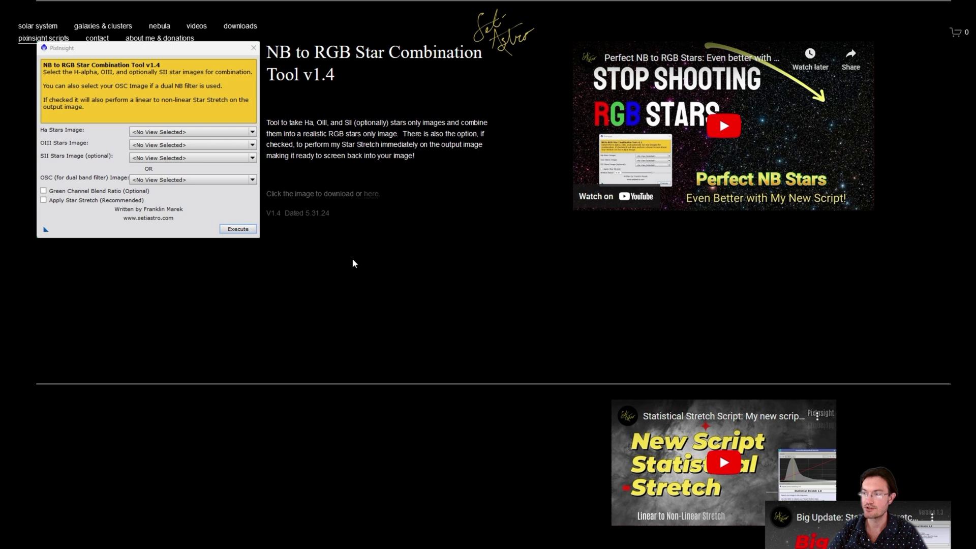
scroll(374, 267, down, 15)
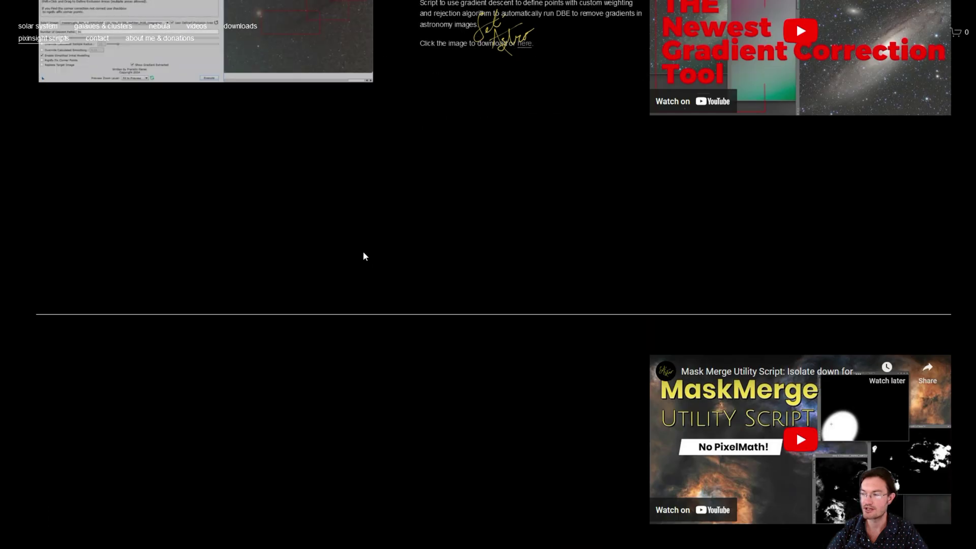